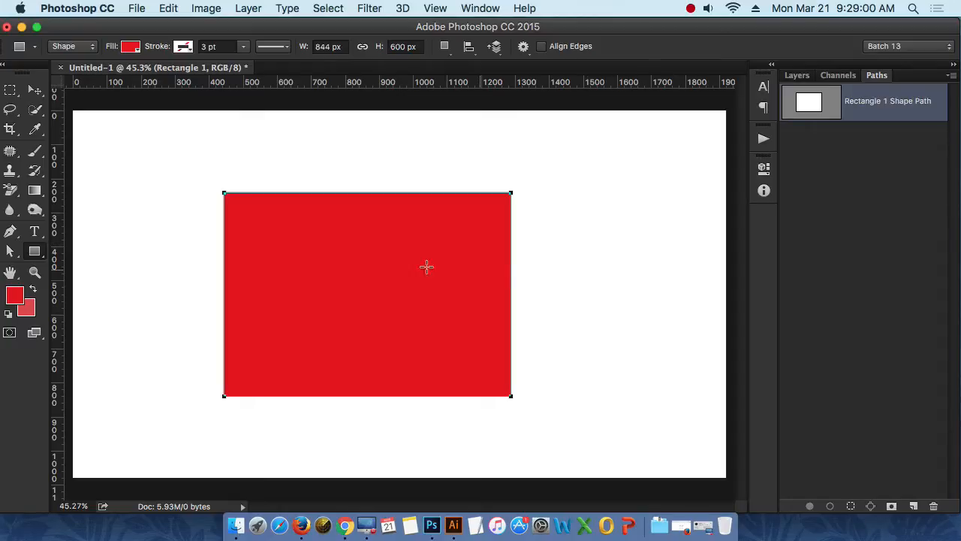
Delete the existing red rectangle from the canvas
left_click(35, 89)
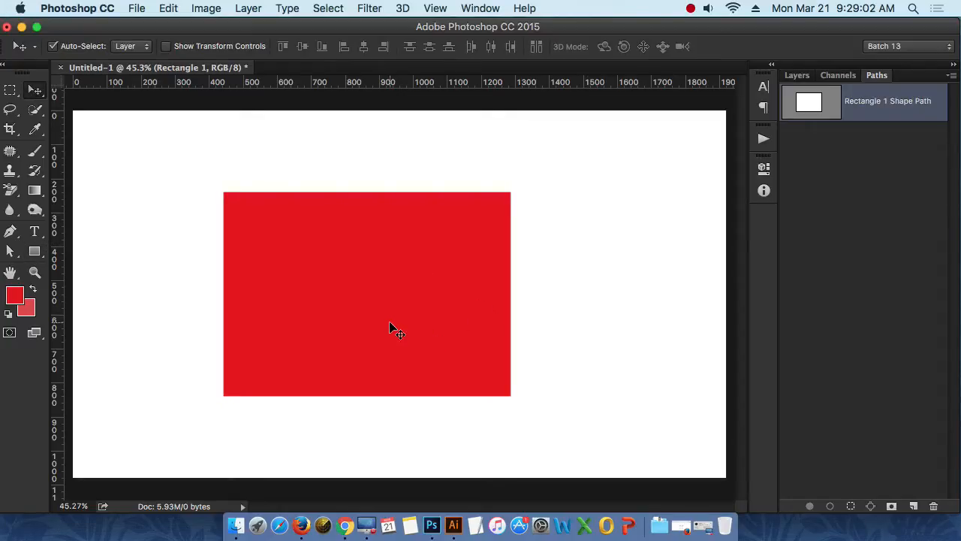
left_click_drag(389, 327, 486, 307)
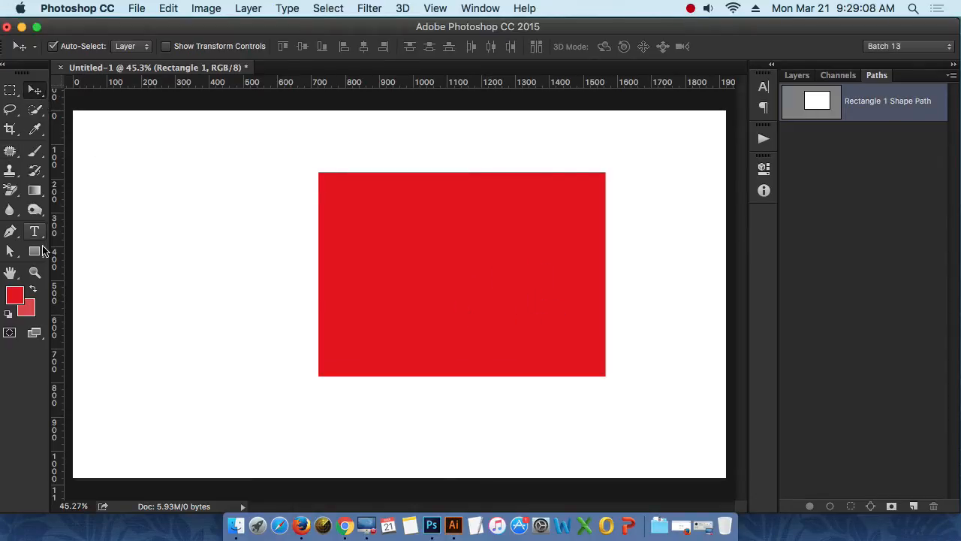
key("Delete")
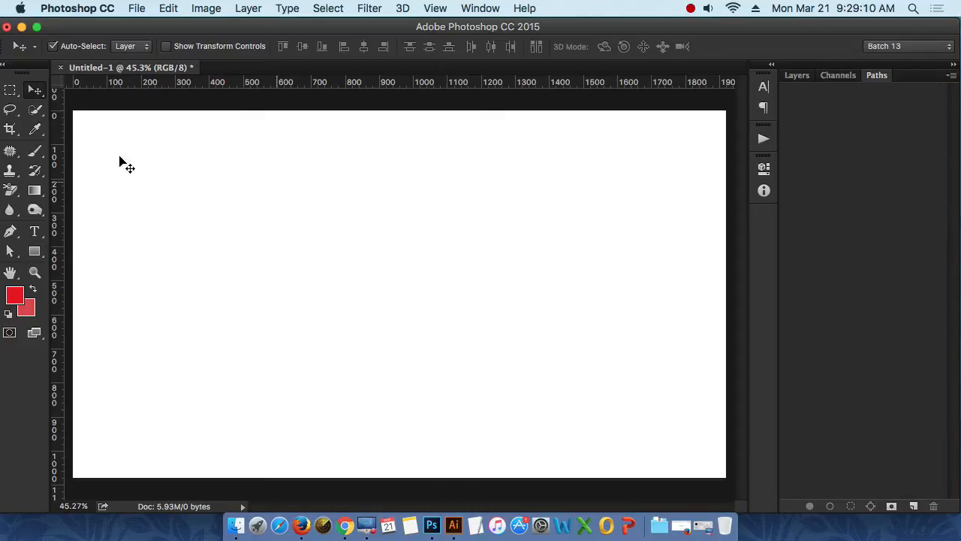
Draw a red rectangle shape about 455 × 389 px on the blank canvas and move it right towards the centre
left_click(35, 250)
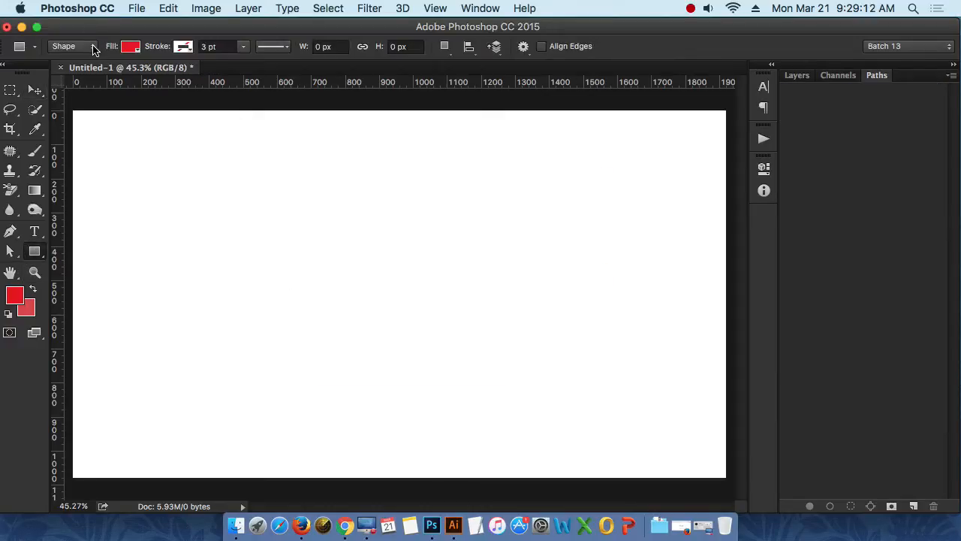
left_click(802, 78)
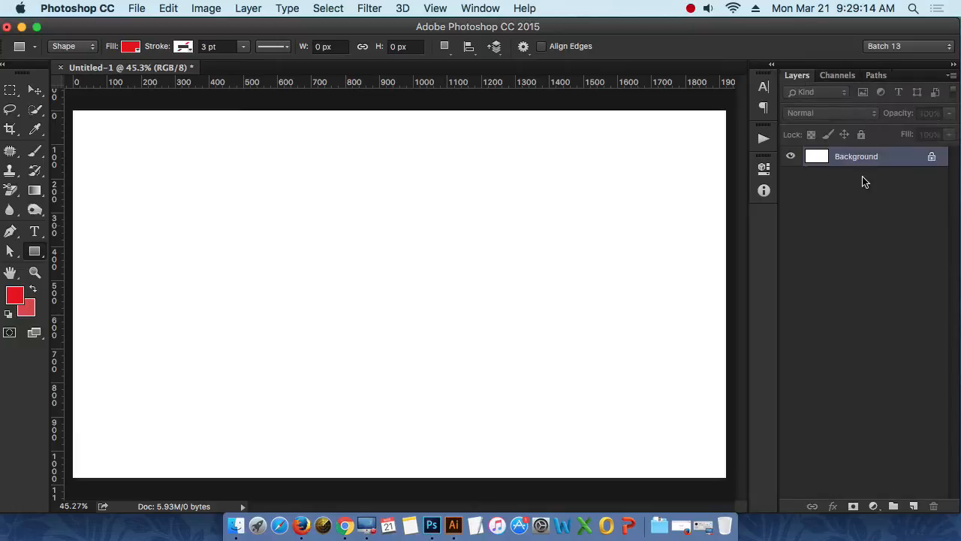
left_click_drag(208, 199, 363, 331)
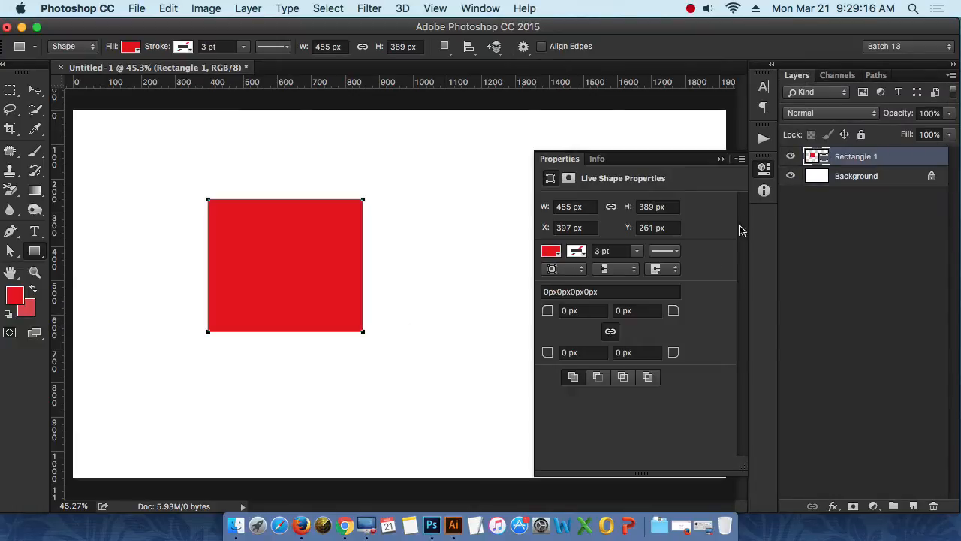
left_click(721, 160)
left_click(35, 90)
left_click(319, 261)
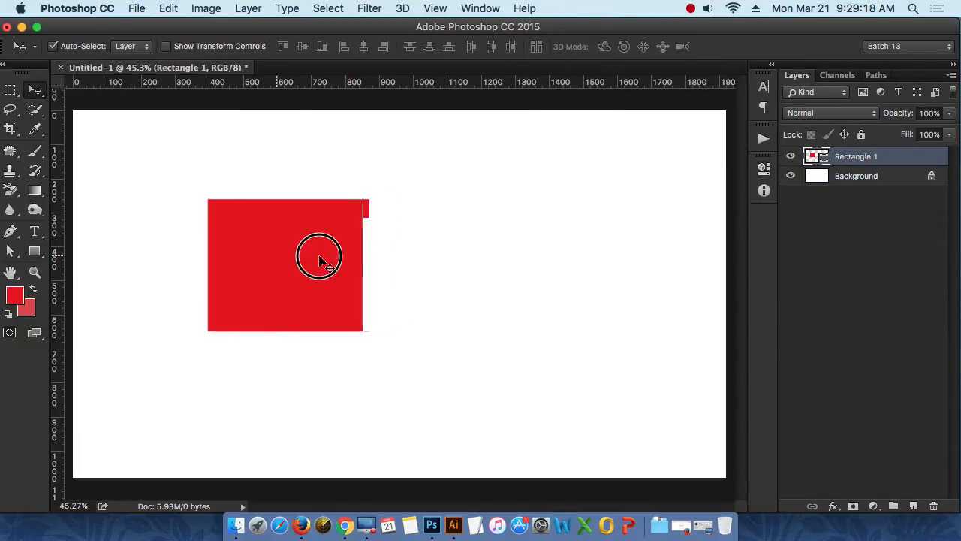
left_click_drag(319, 261, 468, 258)
Convert the Rectangle 1 layer to a smart object and move it slightly left on the canvas
right_click(864, 168)
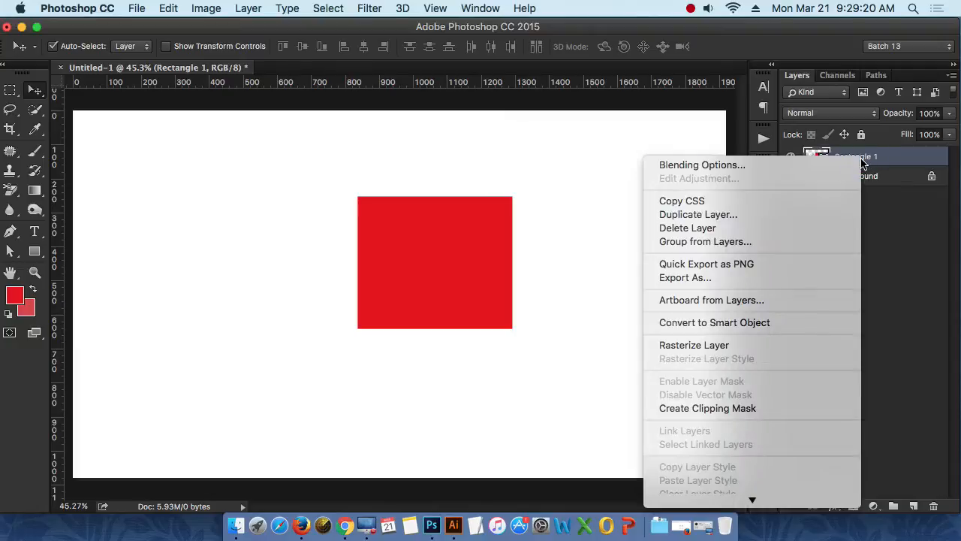
left_click(671, 325)
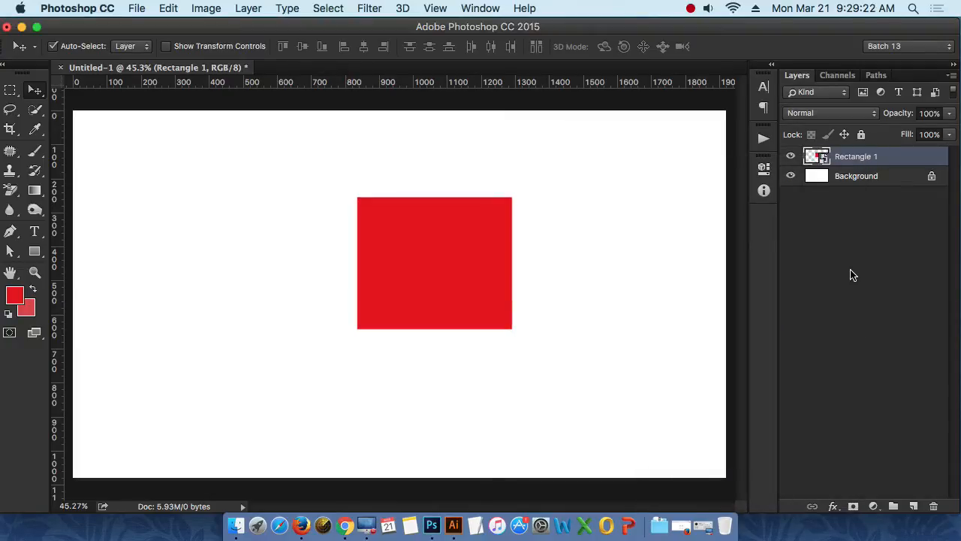
left_click_drag(465, 251, 397, 247)
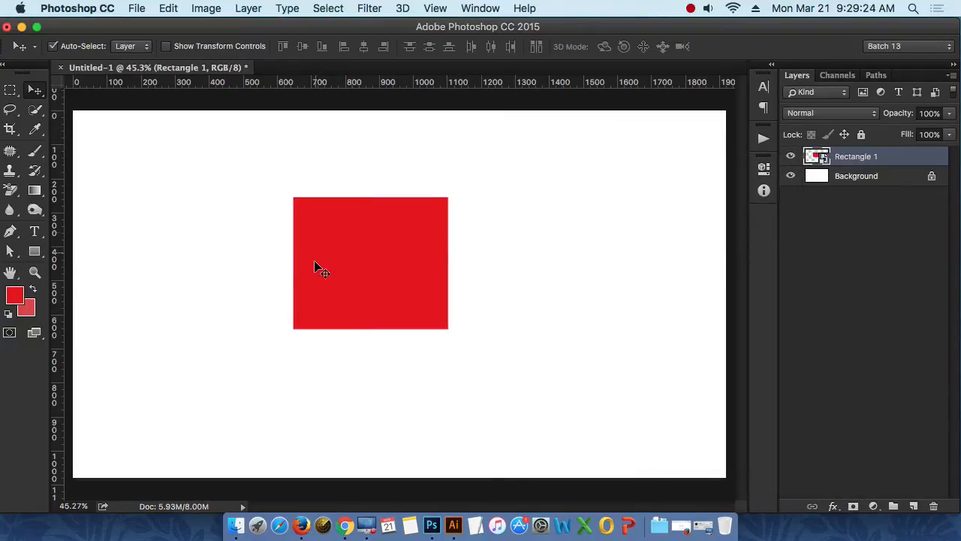
Open the Rectangle 1 smart object's contents and add the text "c,jc,kvj,j b" over the red rectangle
double_click(825, 160)
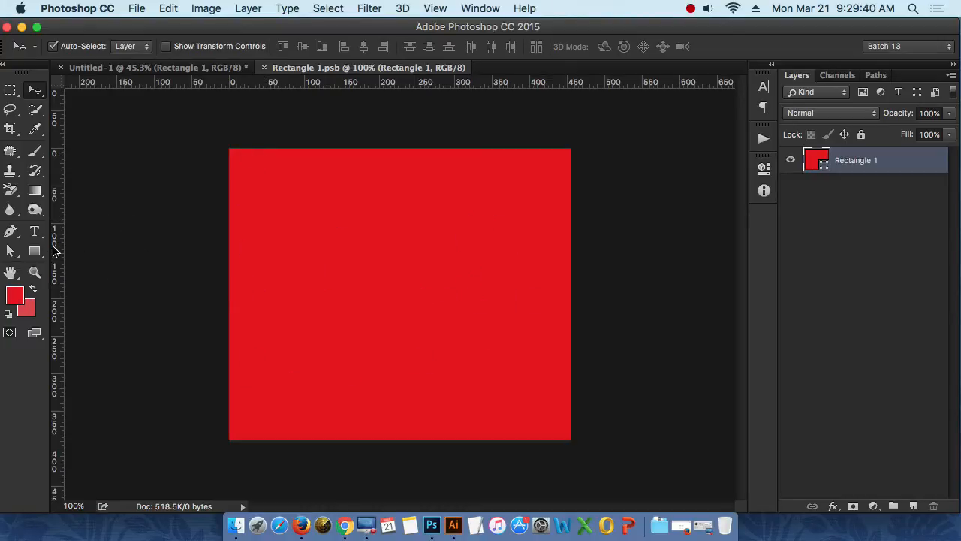
left_click(32, 233)
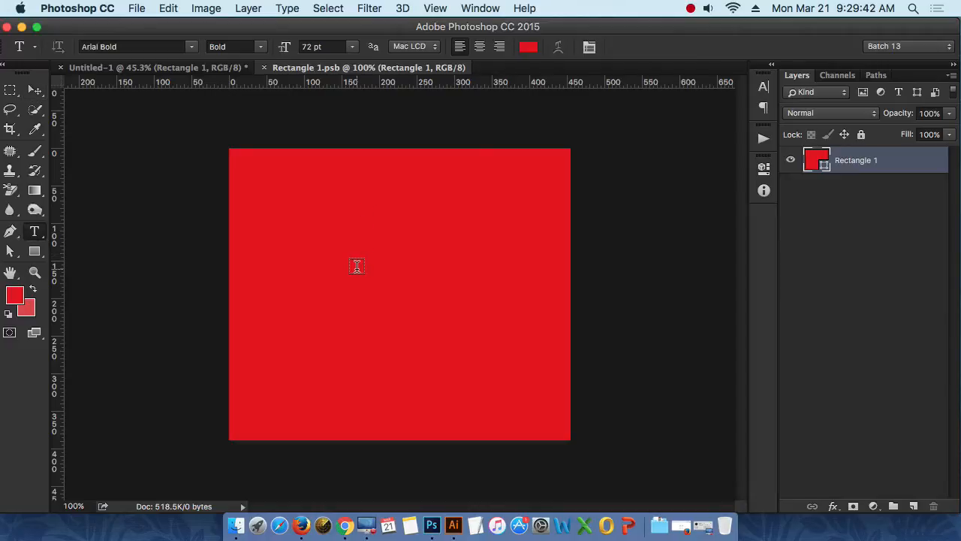
left_click(406, 263)
type("sdfsdfs")
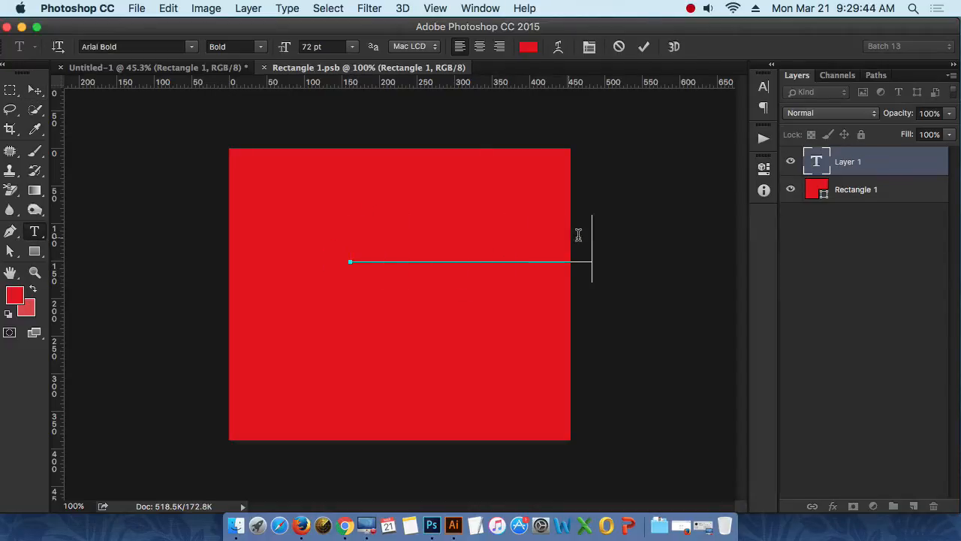
Set the colour of the whole text to white (#ffffff)
left_click_drag(607, 244, 268, 243)
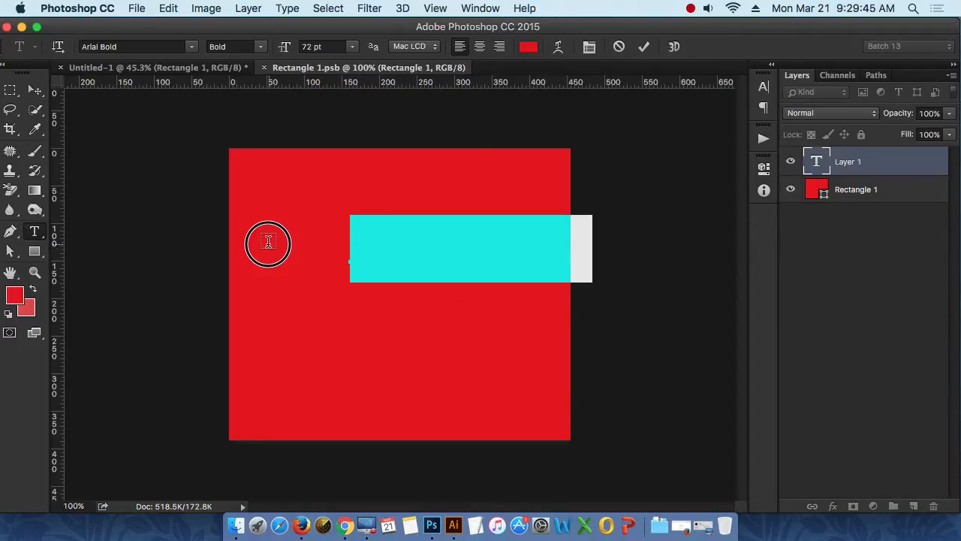
left_click(528, 47)
left_click_drag(580, 177, 540, 122)
left_click(916, 130)
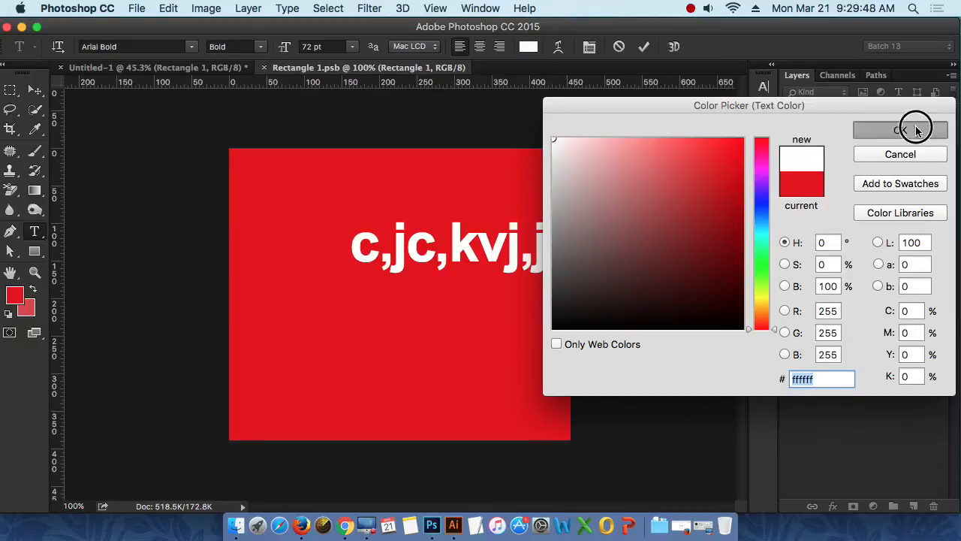
Centre the text on the red rectangle and save the smart object's contents back into Untitled-1
left_click(35, 90)
left_click_drag(400, 235, 339, 274)
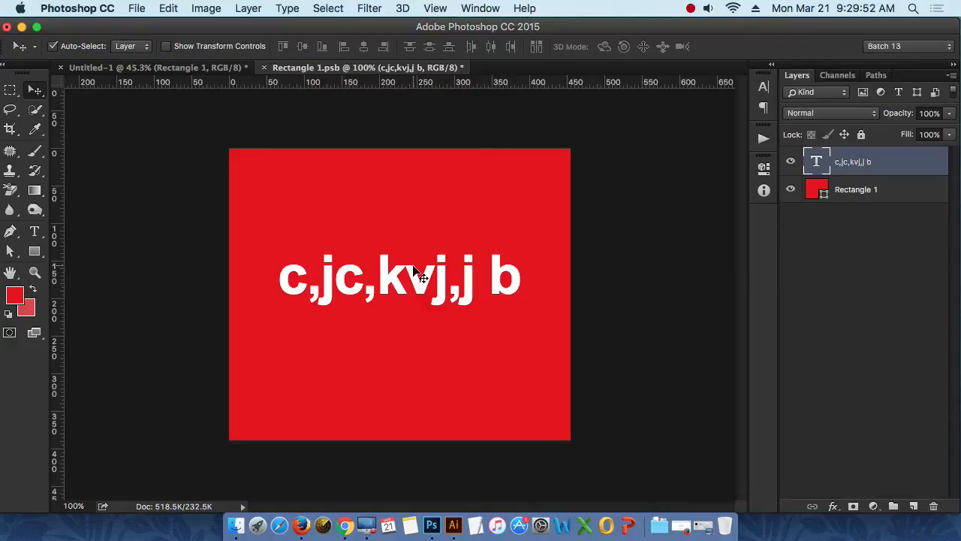
key("ctrl+s")
left_click(219, 67)
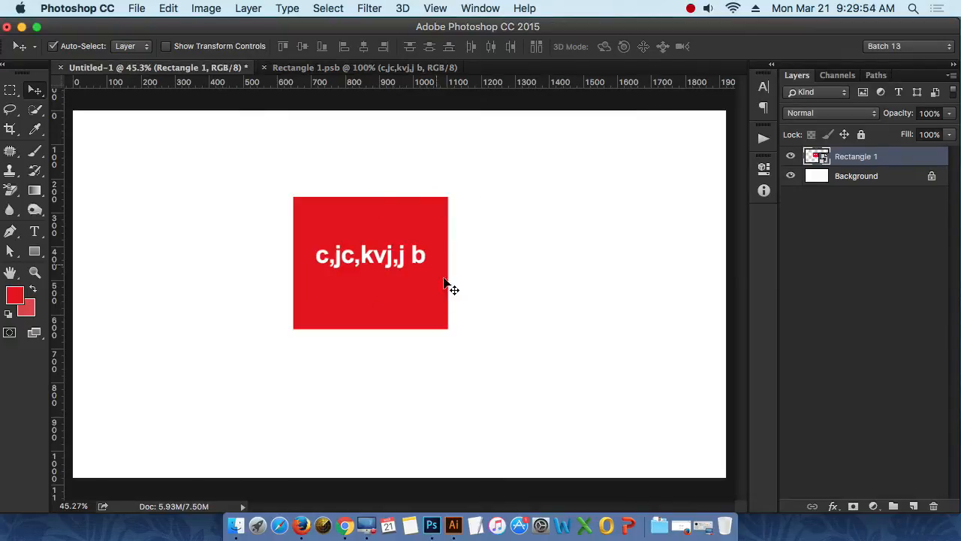
Move the smart object to several positions around the Untitled-1 canvas and delete it
left_click_drag(391, 264, 421, 276)
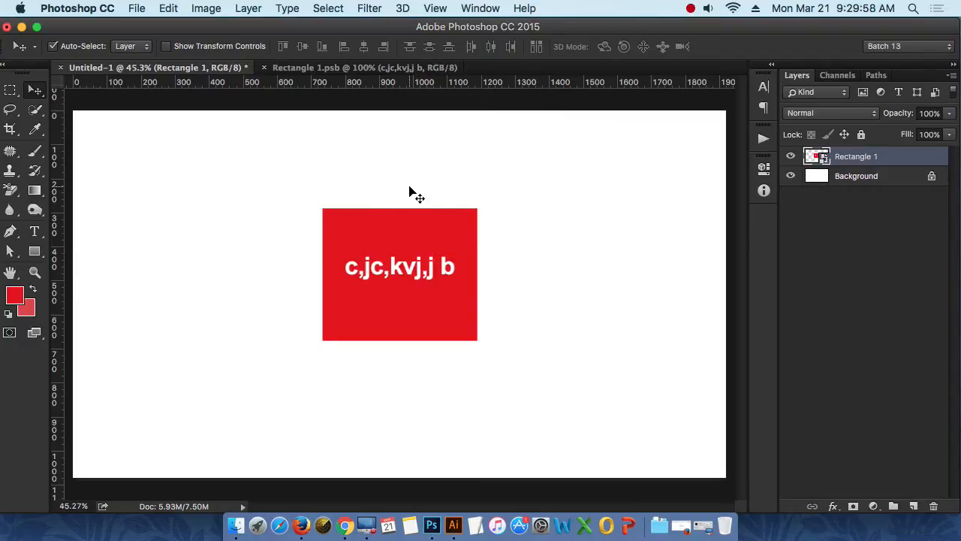
left_click_drag(405, 236, 181, 178)
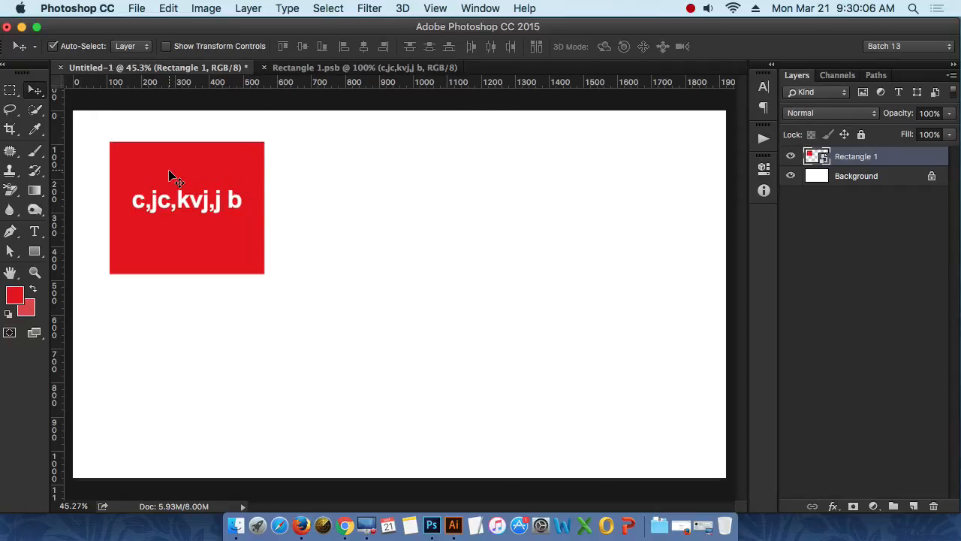
left_click_drag(185, 173, 183, 174)
left_click_drag(267, 189, 599, 224)
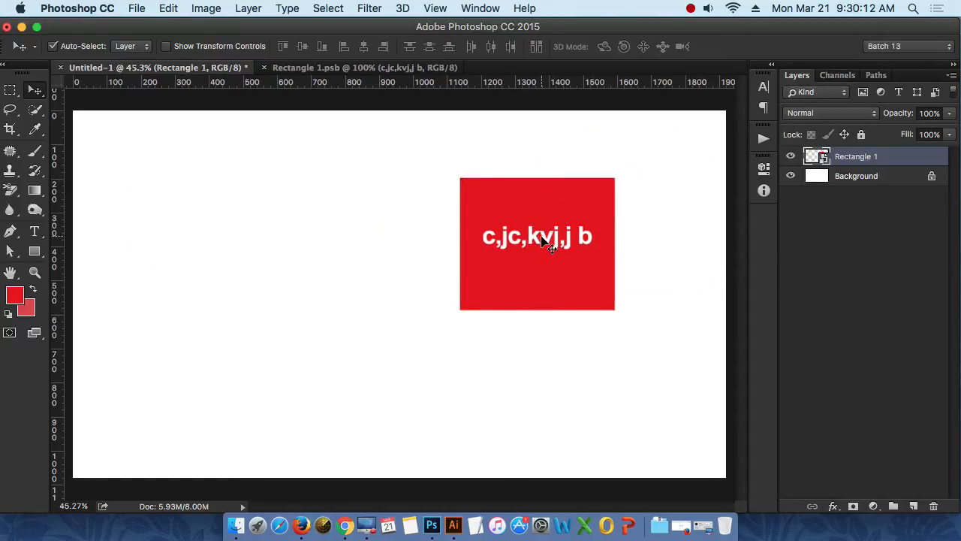
left_click_drag(542, 240, 625, 202)
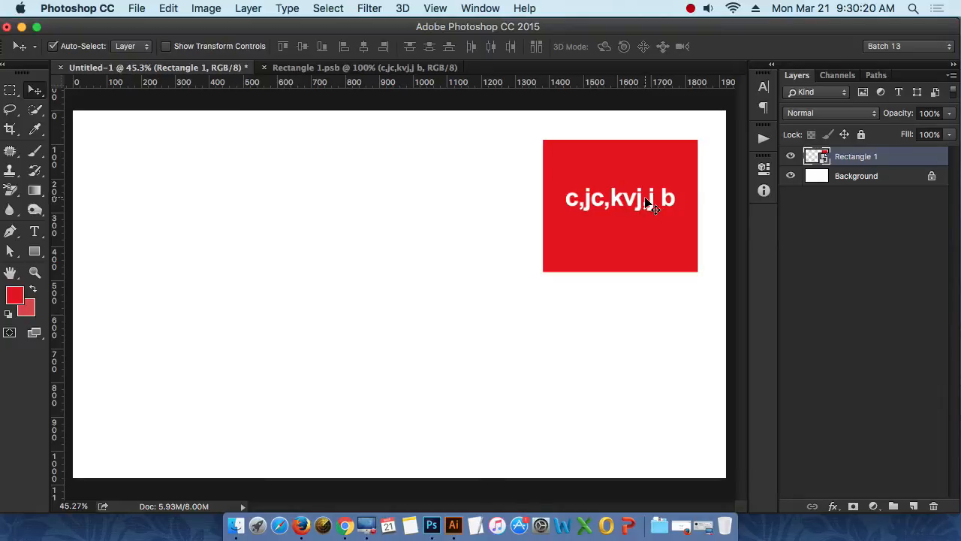
key("BackSpace")
Open the phone-in-hand photo from the desktop's Images folder as a separate Photoshop document and close Rectangle 1.psb
key("super+m")
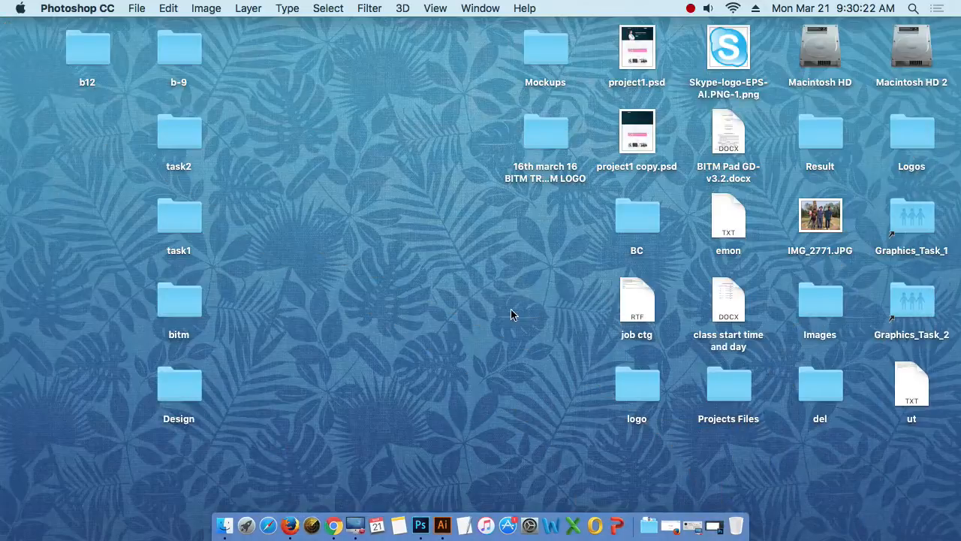
left_click(502, 270)
left_click(823, 311)
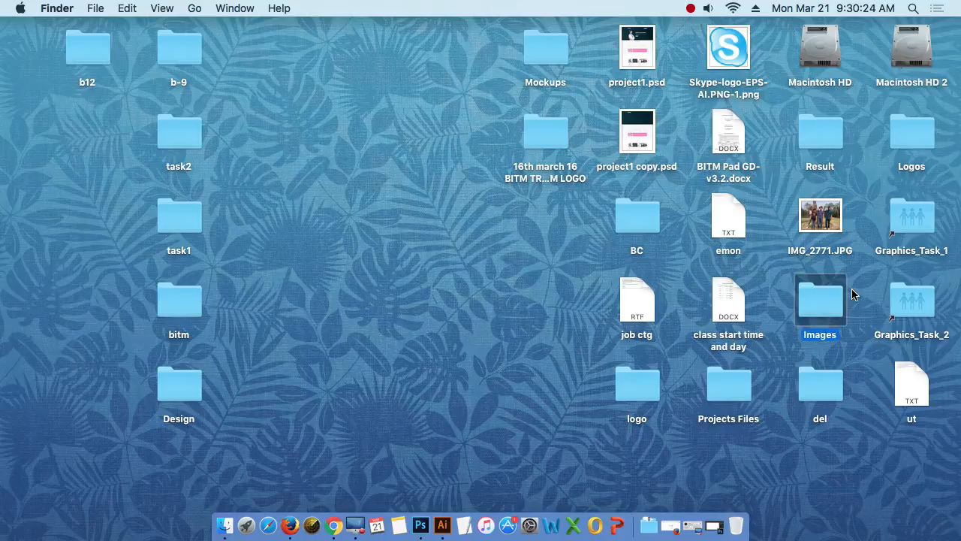
double_click(843, 301)
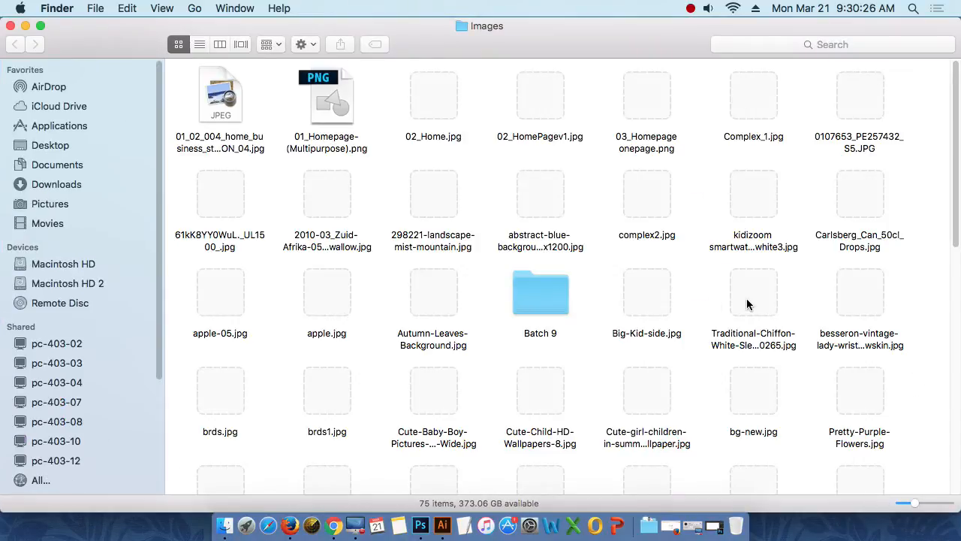
scroll(663, 294, "down", 10)
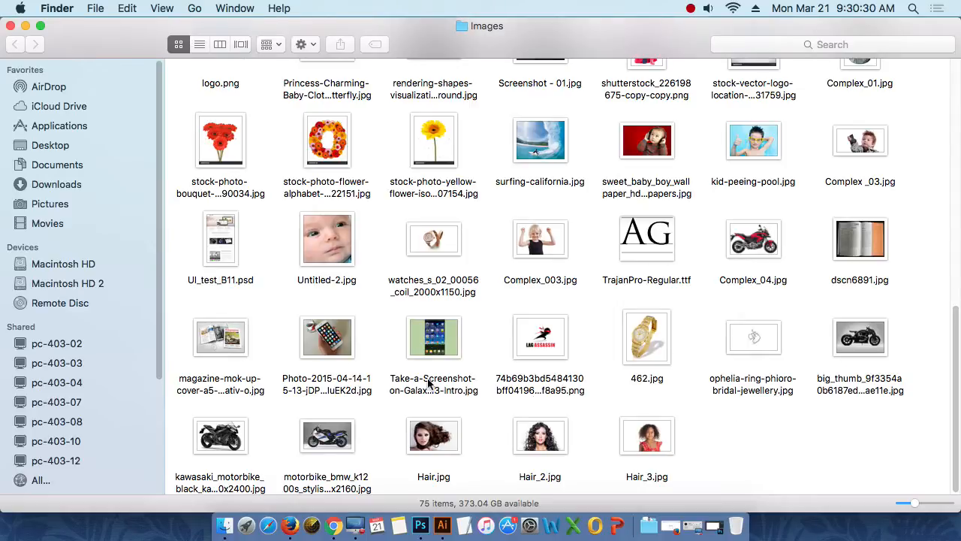
left_click(328, 339)
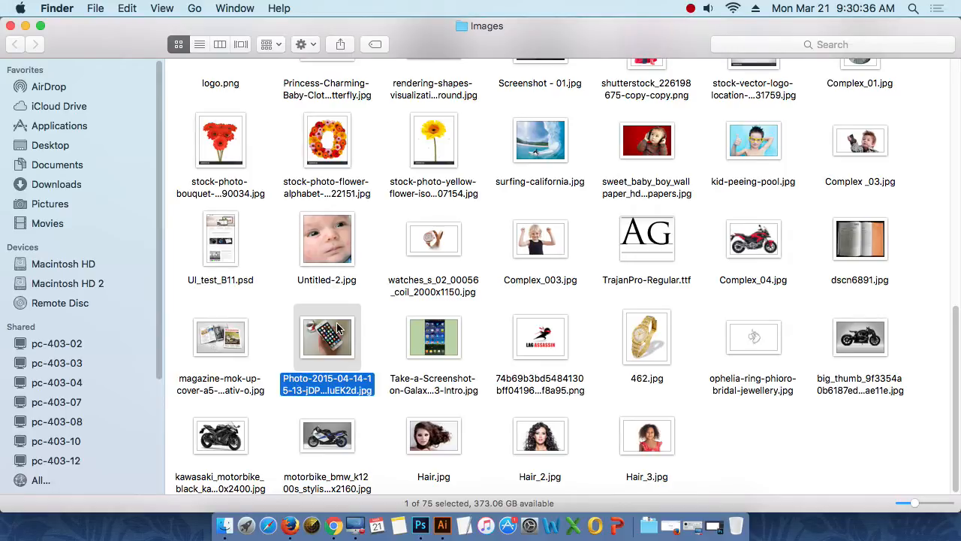
left_click_drag(331, 330, 489, 70)
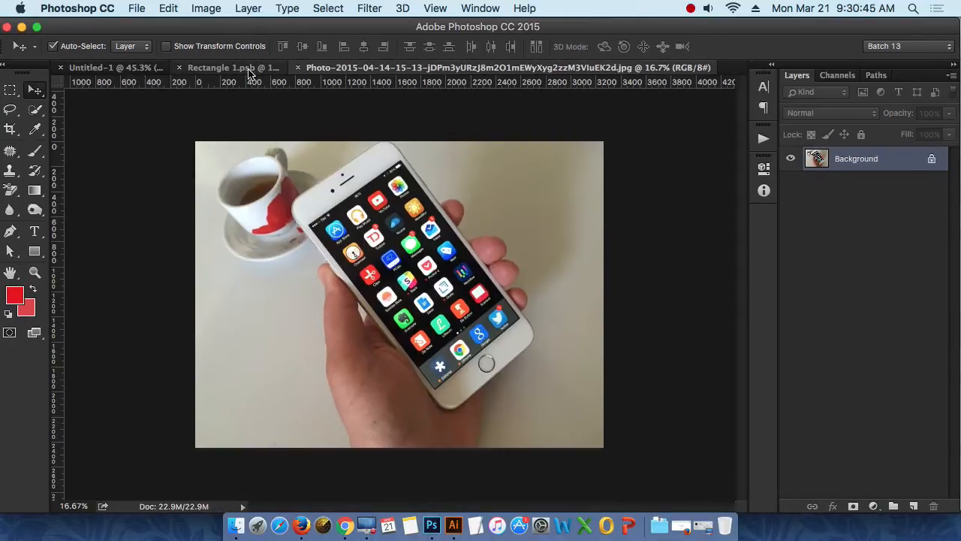
left_click(233, 68)
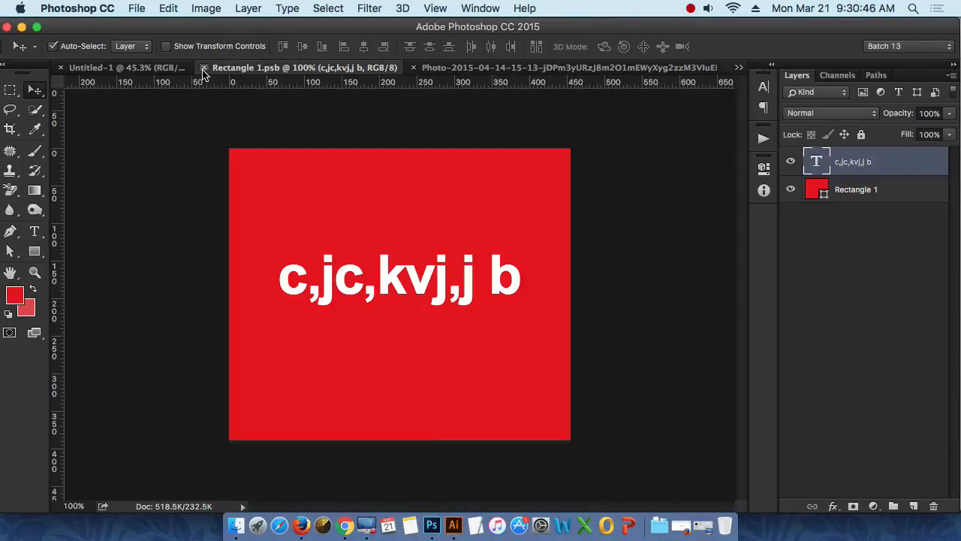
left_click(204, 68)
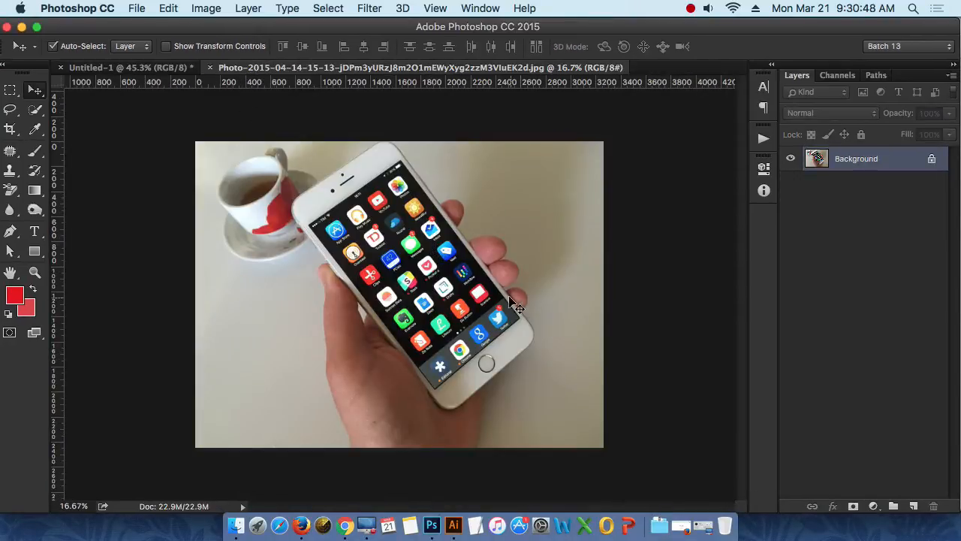
Draw a red rectangle shape about 980 × 1767 px over the phone in the photo
scroll(453, 250, "up", 3)
scroll(453, 250, "up", 3)
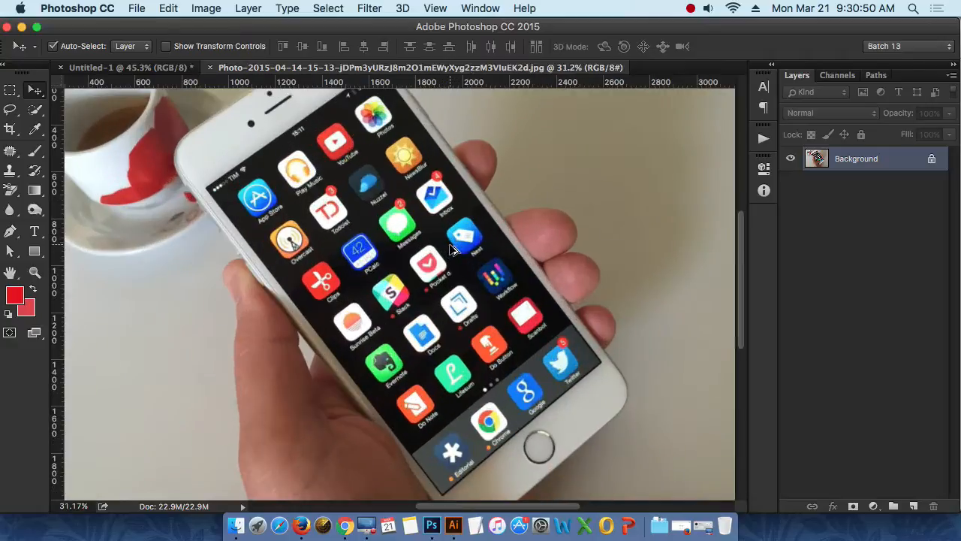
scroll(458, 252, "down", 2)
scroll(474, 253, "up", 2)
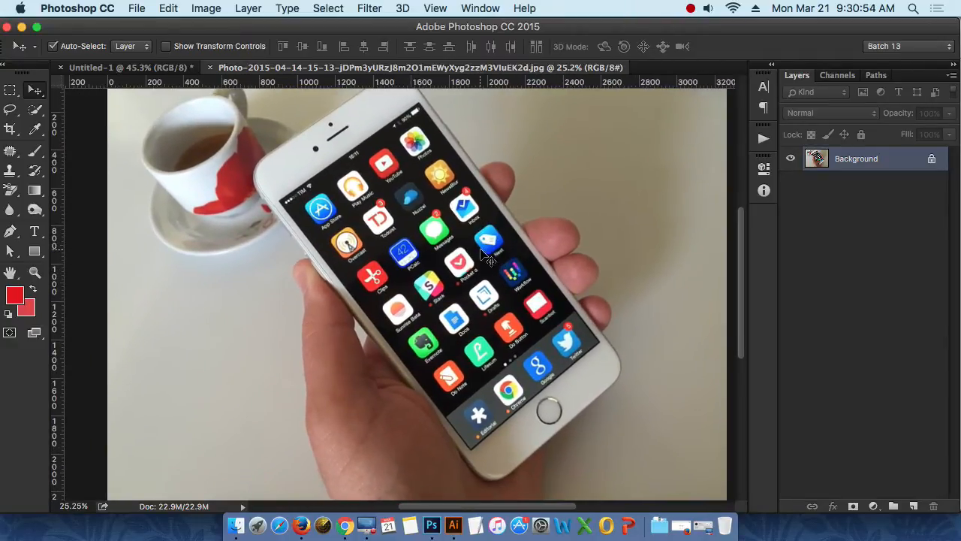
scroll(496, 225, "up", 1)
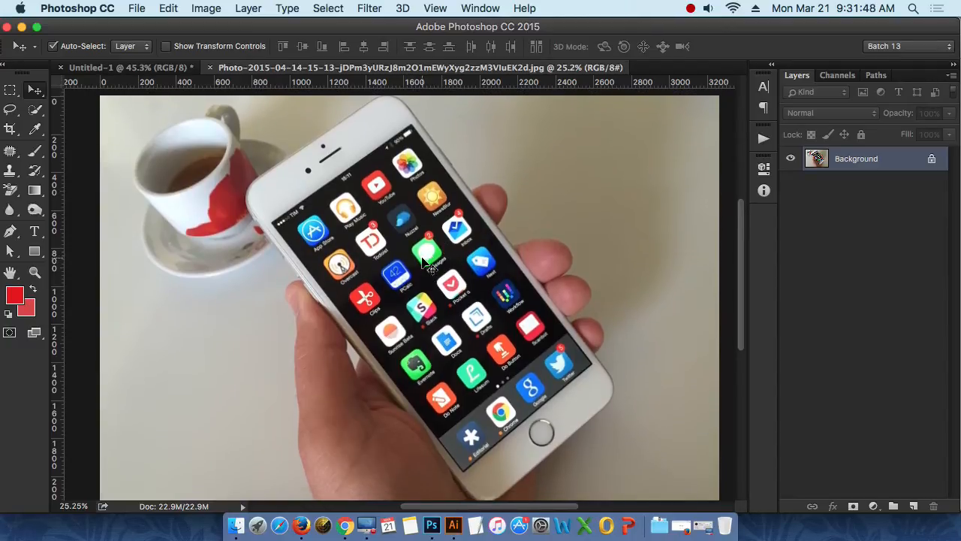
scroll(424, 262, "down", 2)
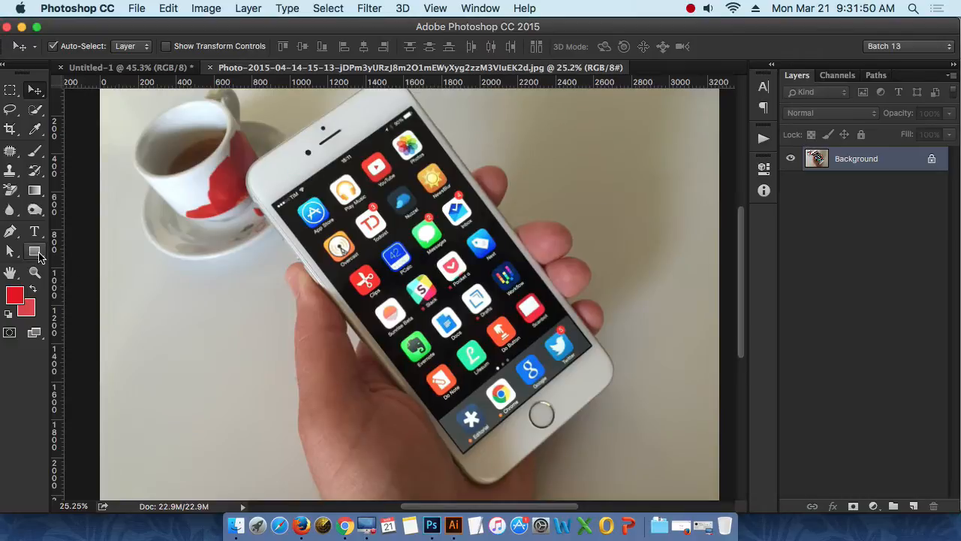
left_click(34, 252)
left_click_drag(312, 145, 498, 479)
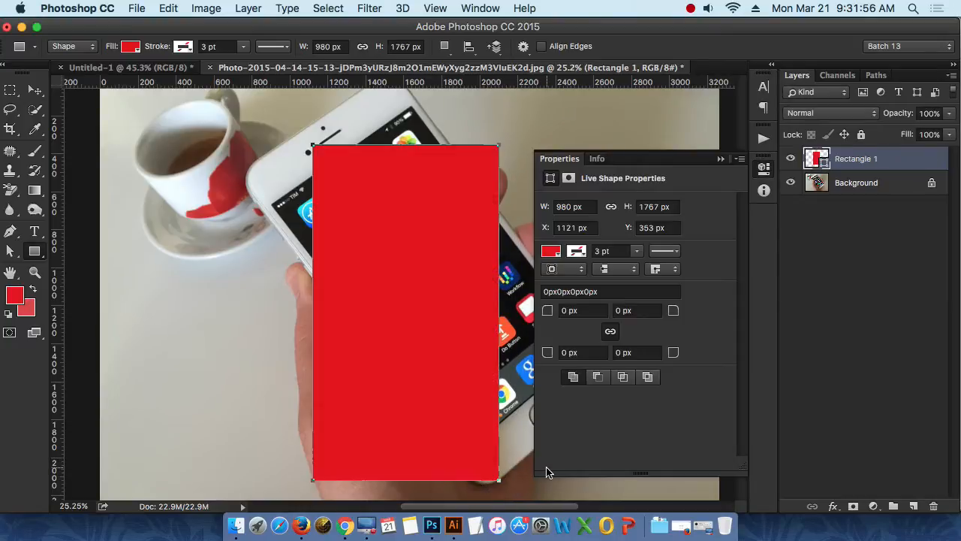
left_click(720, 159)
left_click(35, 90)
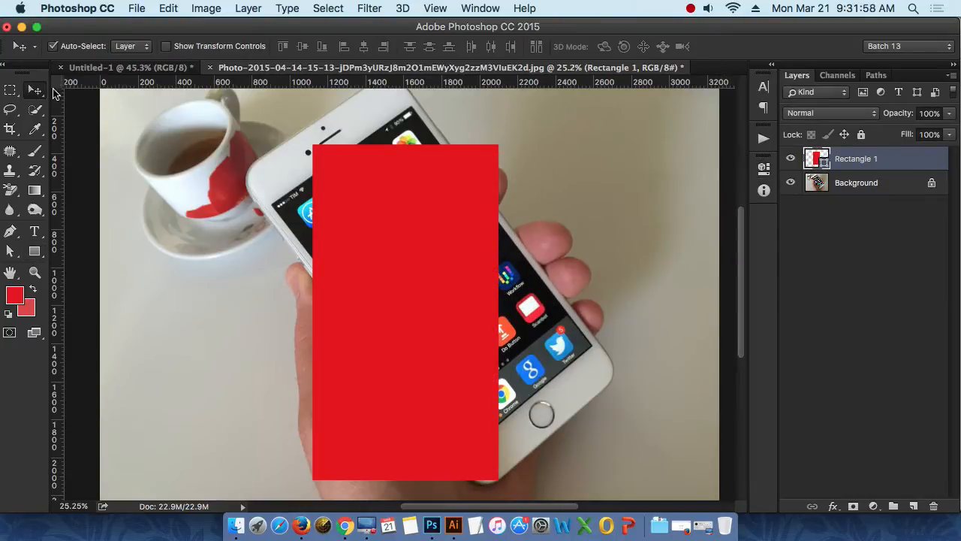
Reposition the red rectangle over the phone's left part and convert its layer to a smart object
left_click_drag(446, 251, 359, 236)
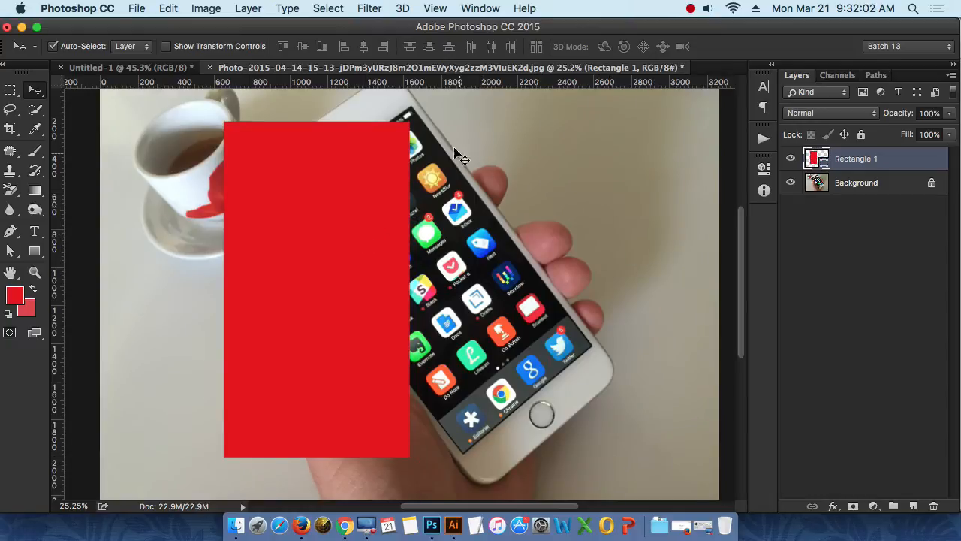
left_click_drag(349, 270, 371, 293)
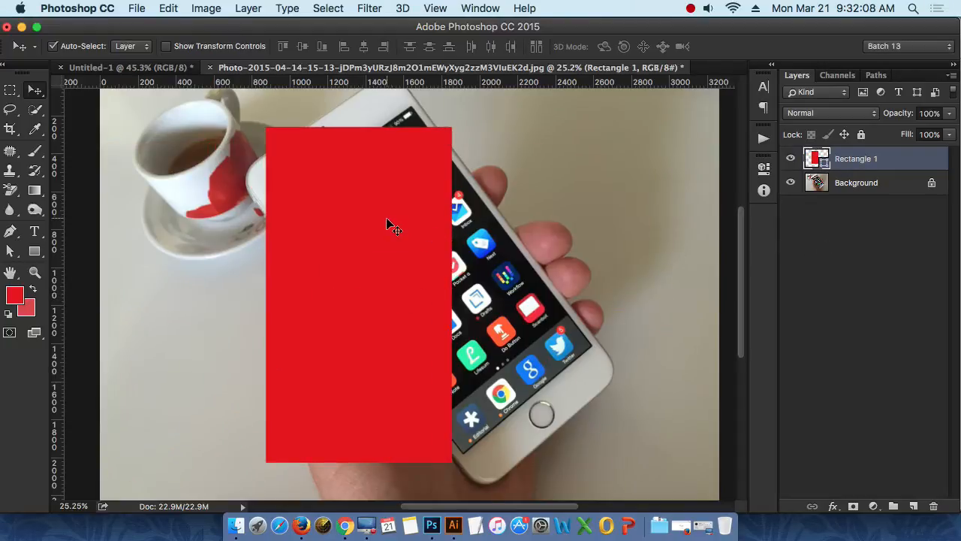
left_click_drag(390, 223, 402, 205)
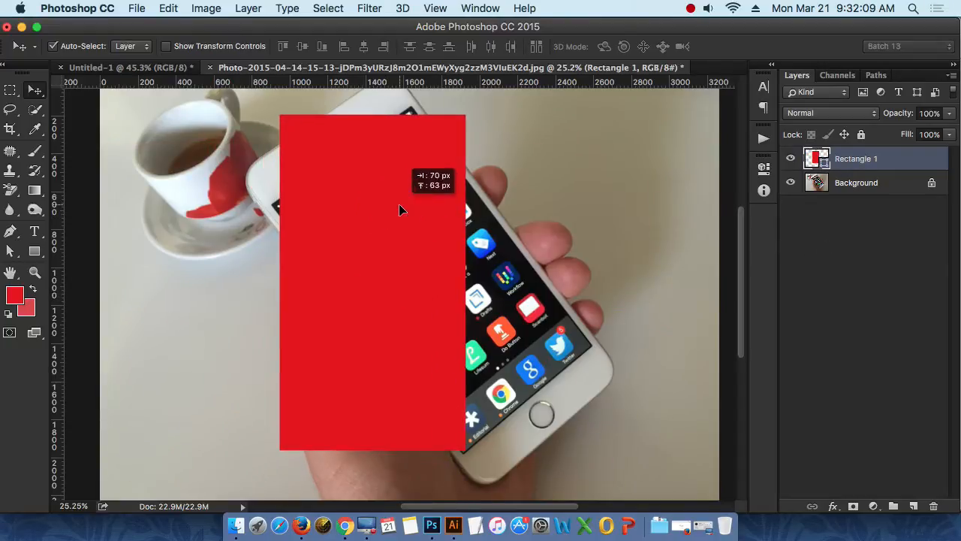
right_click(855, 163)
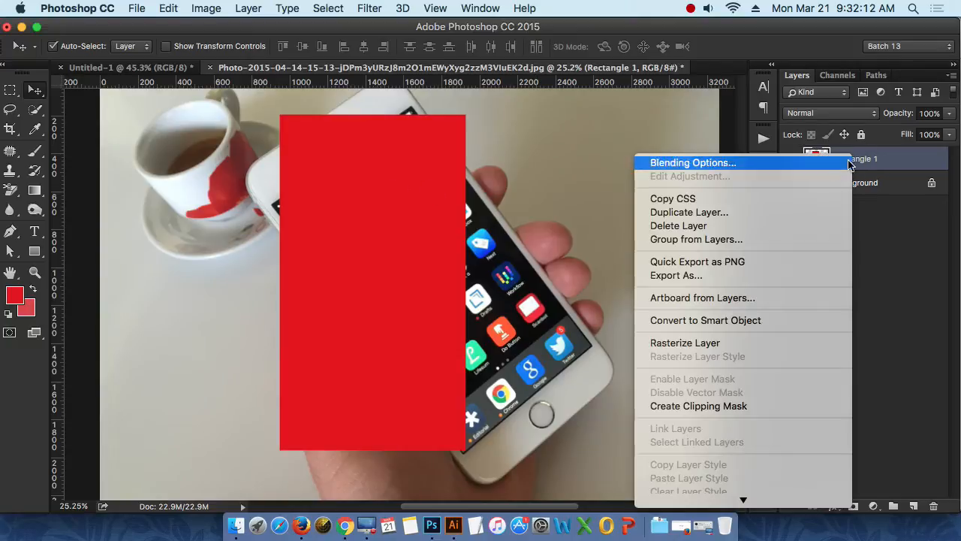
left_click(754, 321)
Distort the red smart object into an irregular four-sided shape by pulling both upper corners outward and the lower-right corner outward and up
left_click(396, 205)
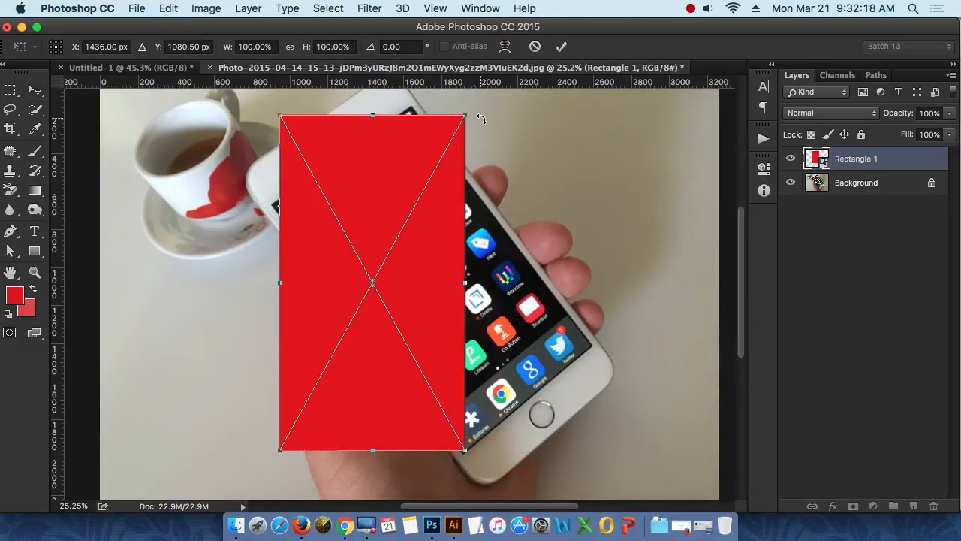
right_click(428, 154)
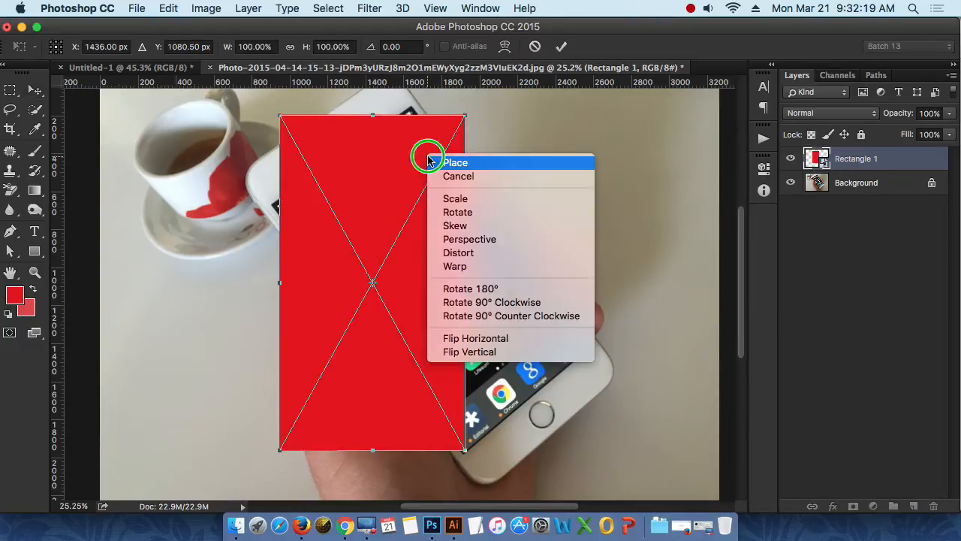
left_click(466, 254)
left_click_drag(468, 118, 598, 193)
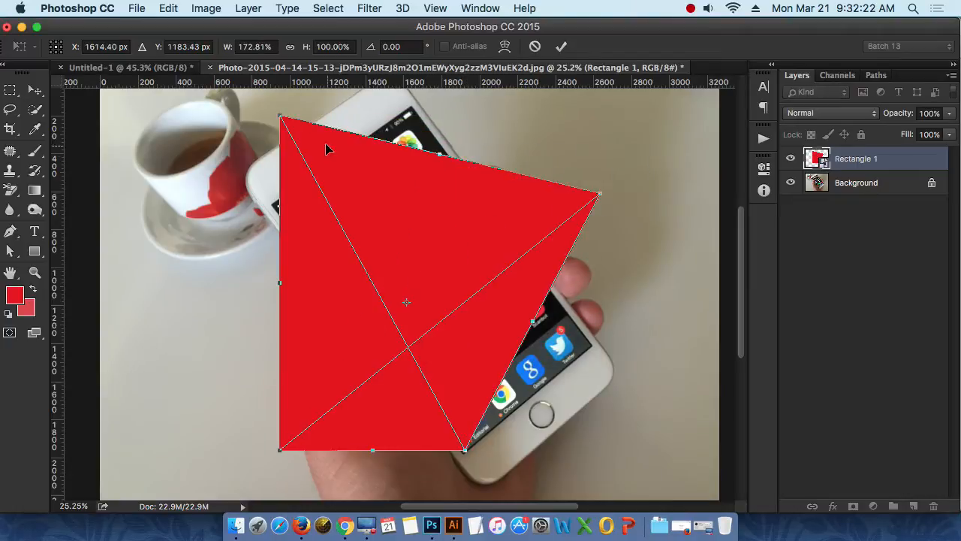
left_click_drag(282, 119, 167, 182)
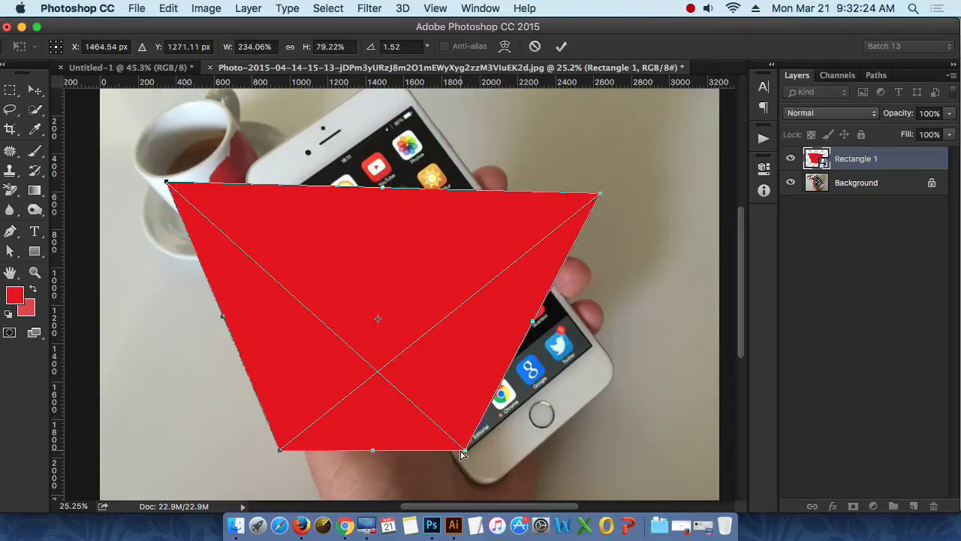
left_click_drag(464, 454, 534, 422)
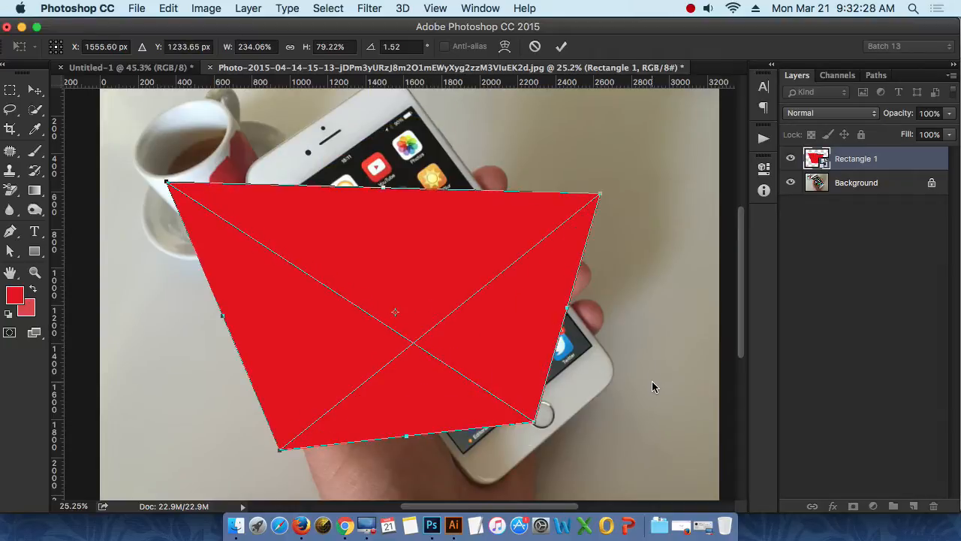
key("Return")
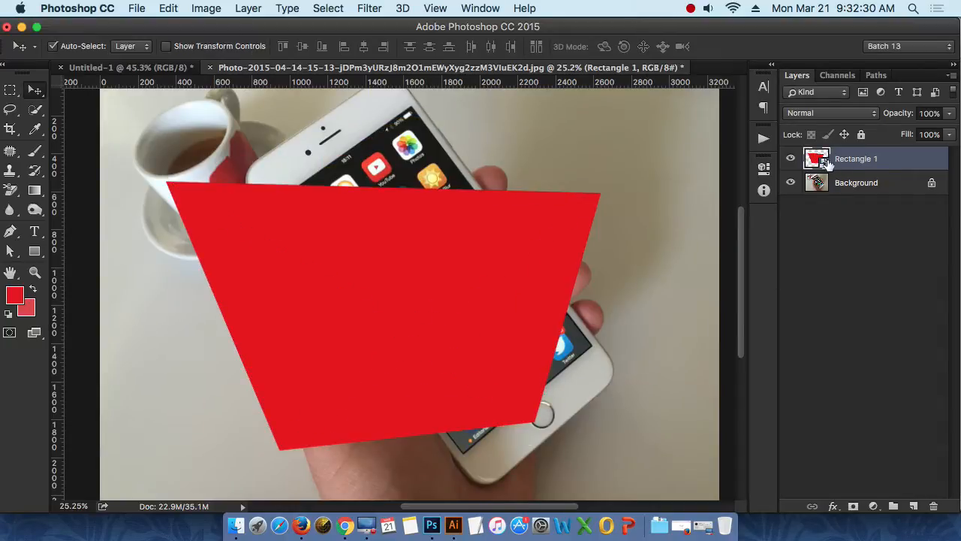
Open the contents of the Rectangle 1 smart object and compare its undistorted shape with the distorted version in the photo document
double_click(825, 162)
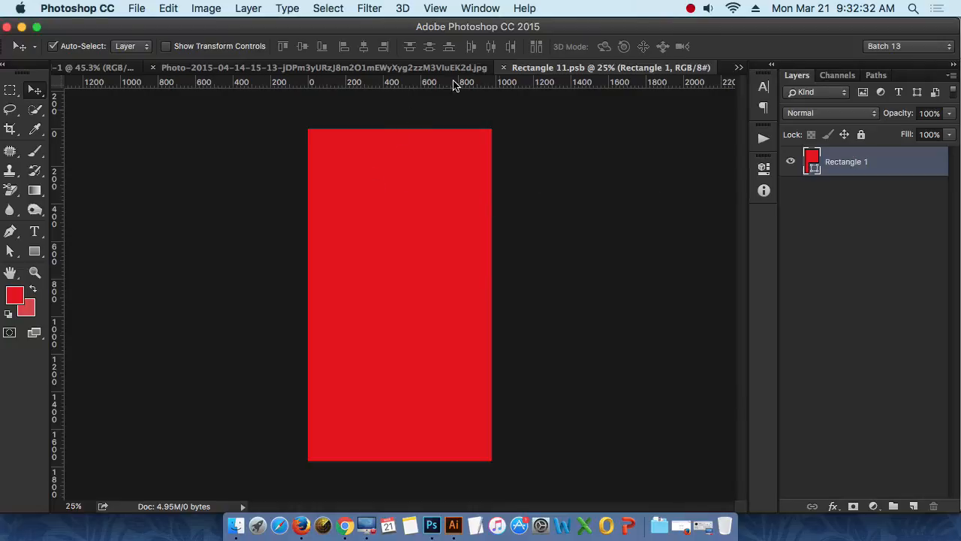
left_click(165, 69)
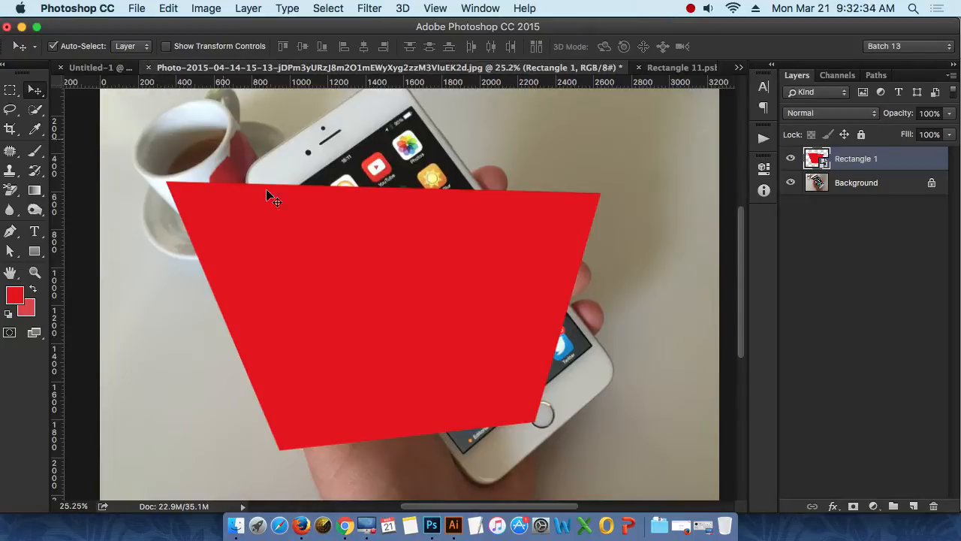
left_click(664, 70)
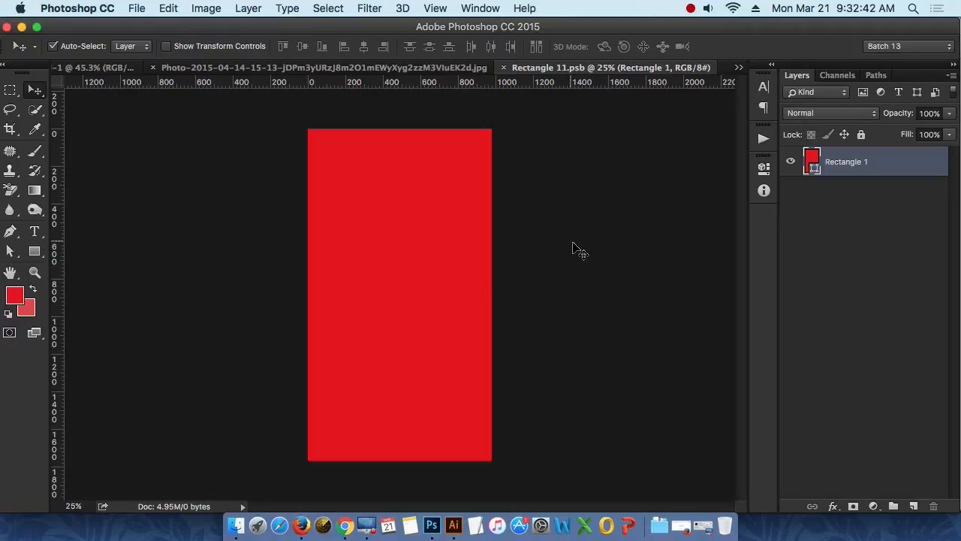
left_click(331, 69)
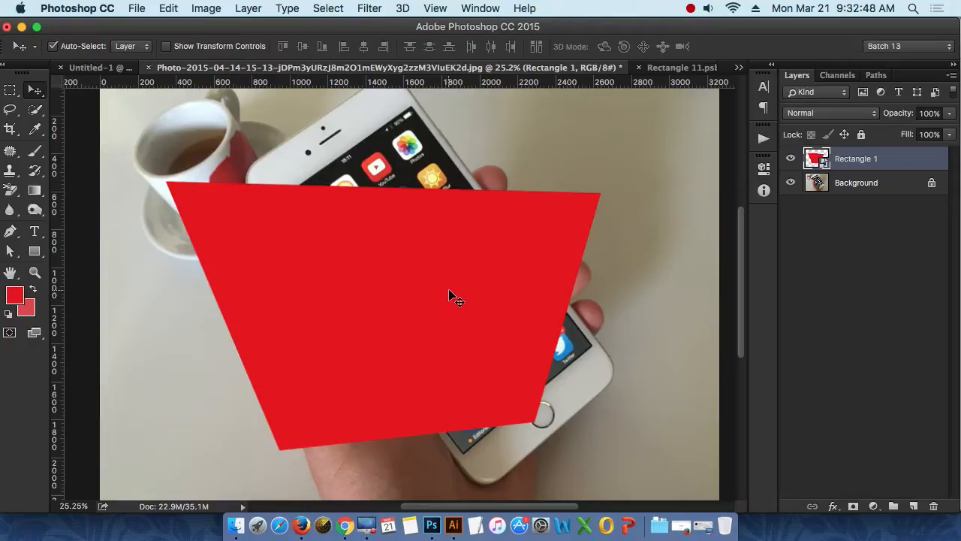
Move the distorted shape toward the photo's upper right and draw a second red rectangle about 1837 × 783 px overlapping it
mouse_move(449, 288)
left_mouse_down()
mouse_move(408, 272)
mouse_move(350, 275)
mouse_move(434, 333)
mouse_move(442, 289)
left_mouse_up()
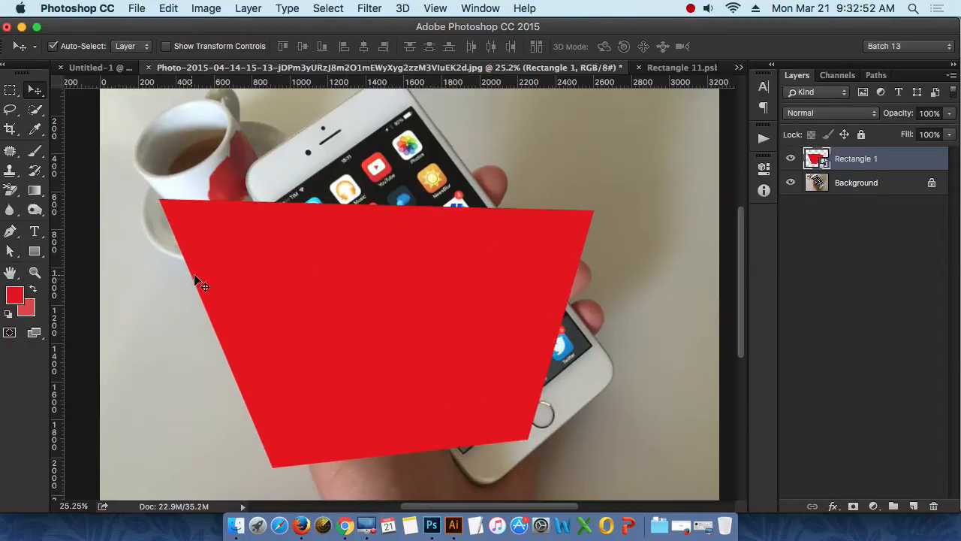
left_click_drag(199, 284, 323, 203)
left_click(35, 251)
mouse_move(177, 214)
left_mouse_down()
mouse_move(242, 280)
mouse_move(563, 350)
mouse_move(525, 362)
left_mouse_up()
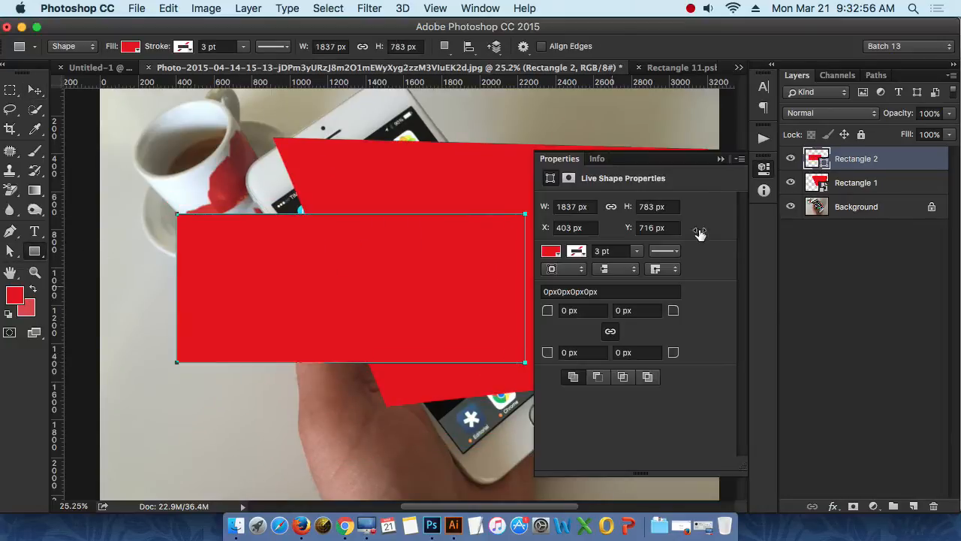
left_click(721, 158)
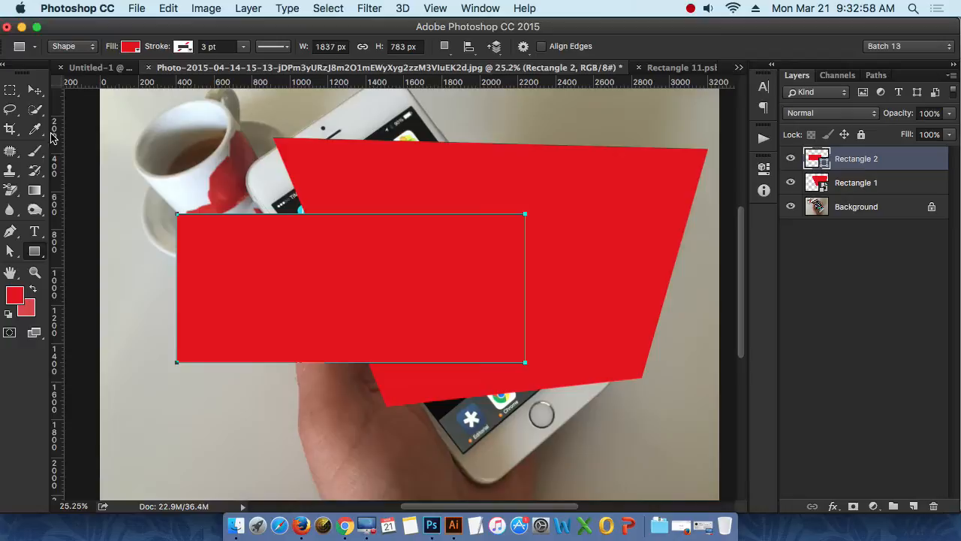
Convert the Rectangle 2 layer to a smart object and shift it toward the photo's lower left
left_click(34, 90)
left_click_drag(284, 292, 261, 295)
right_click(805, 158)
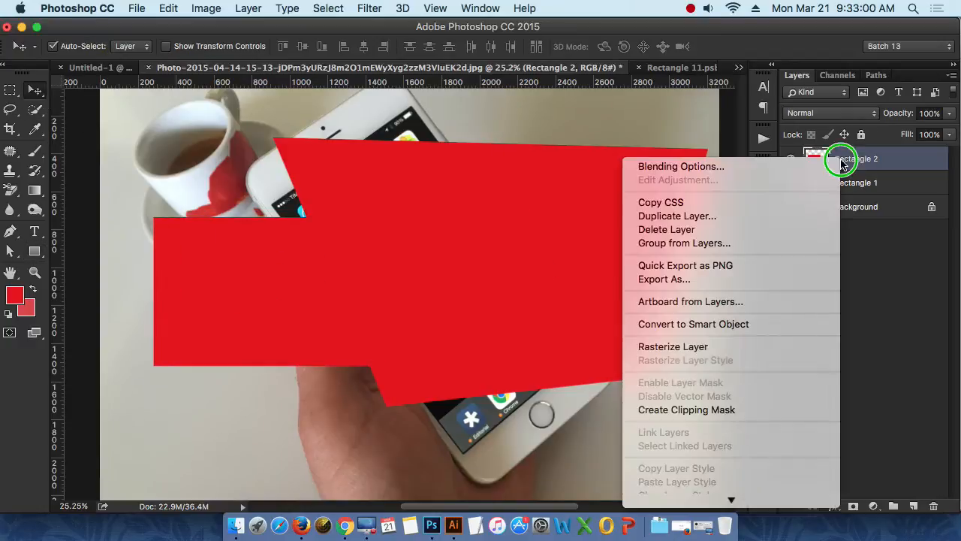
left_click(684, 328)
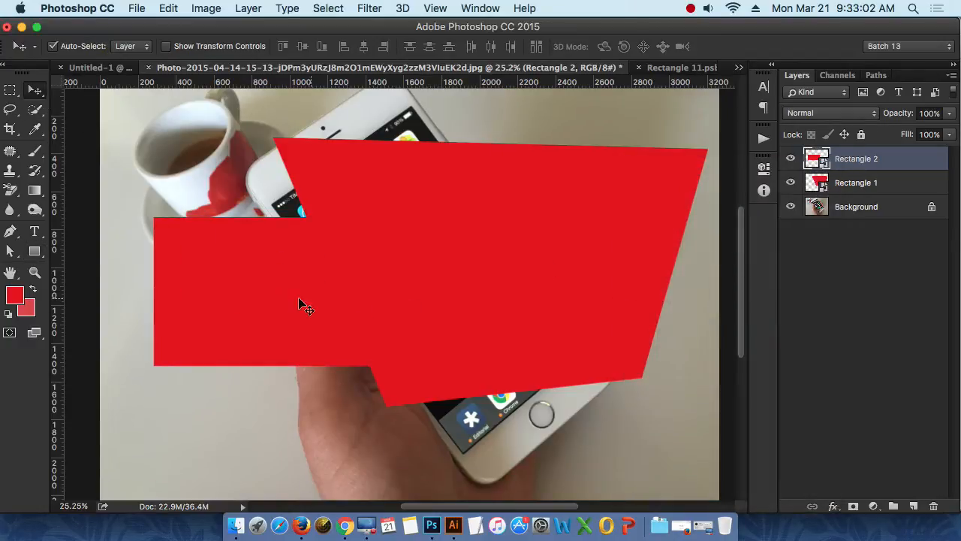
left_click_drag(276, 301, 240, 332)
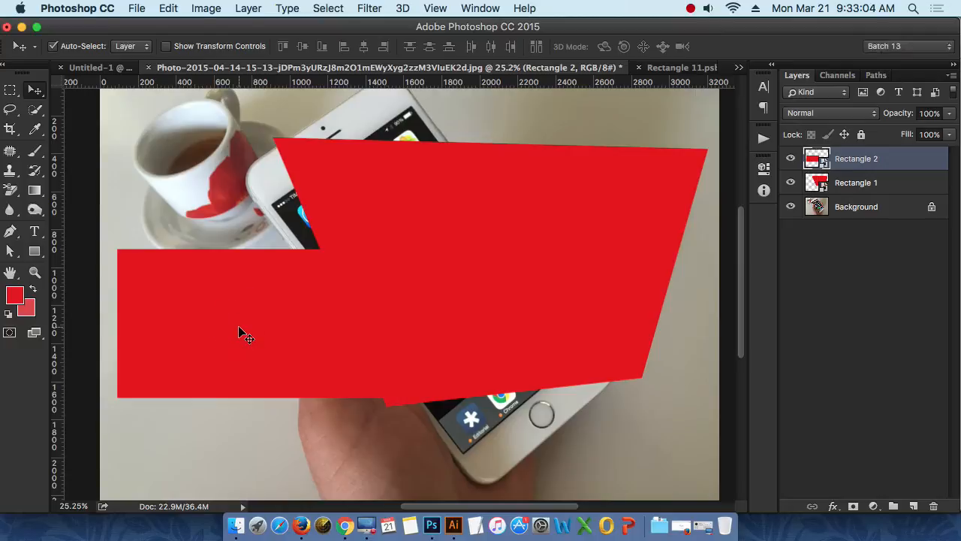
Distort the Rectangle 2 smart object by pulling its upper-left corner up and slightly inward
key("super+t")
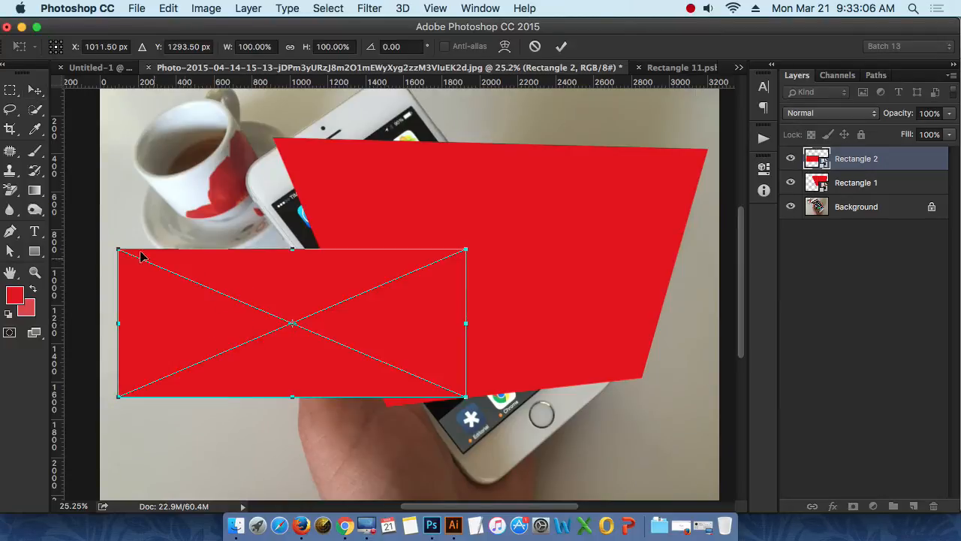
right_click(167, 276)
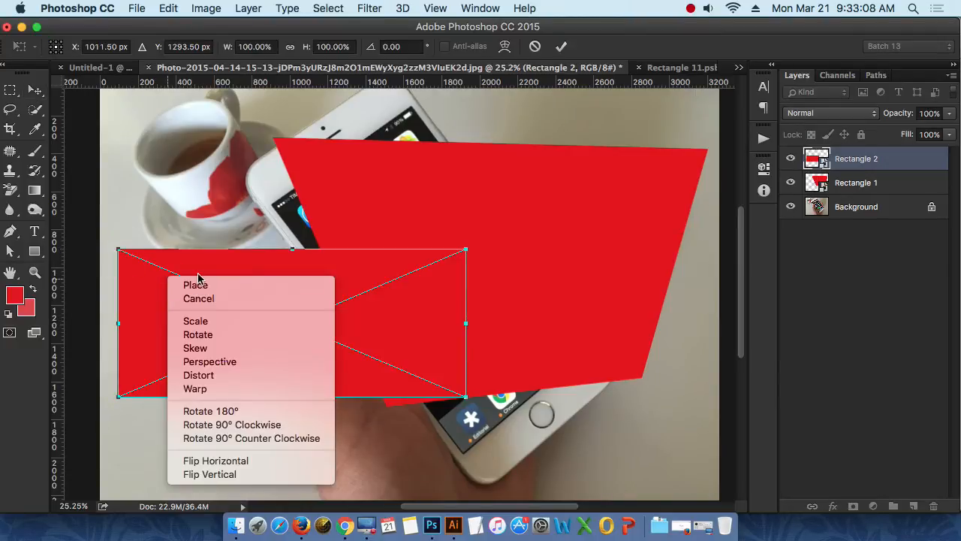
left_click(207, 375)
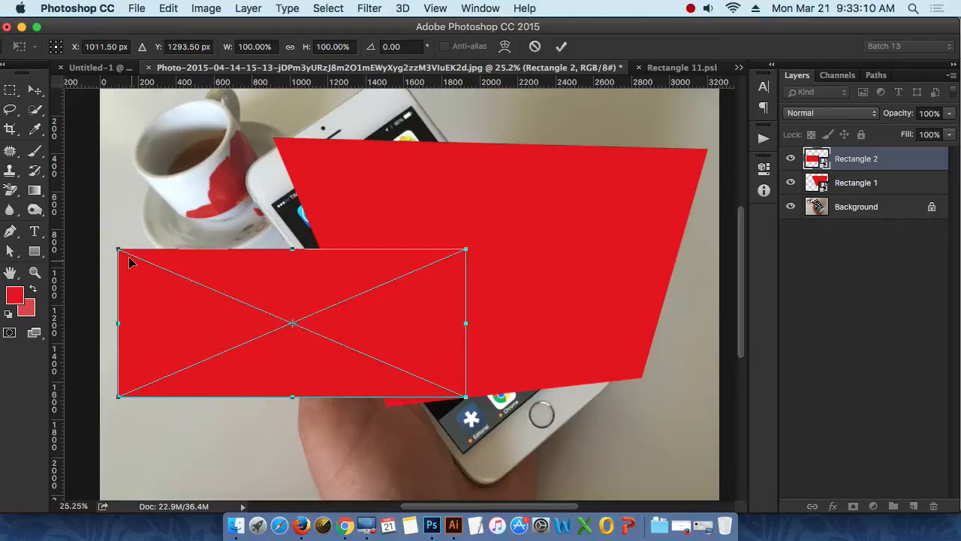
left_click_drag(118, 250, 165, 170)
key("Return")
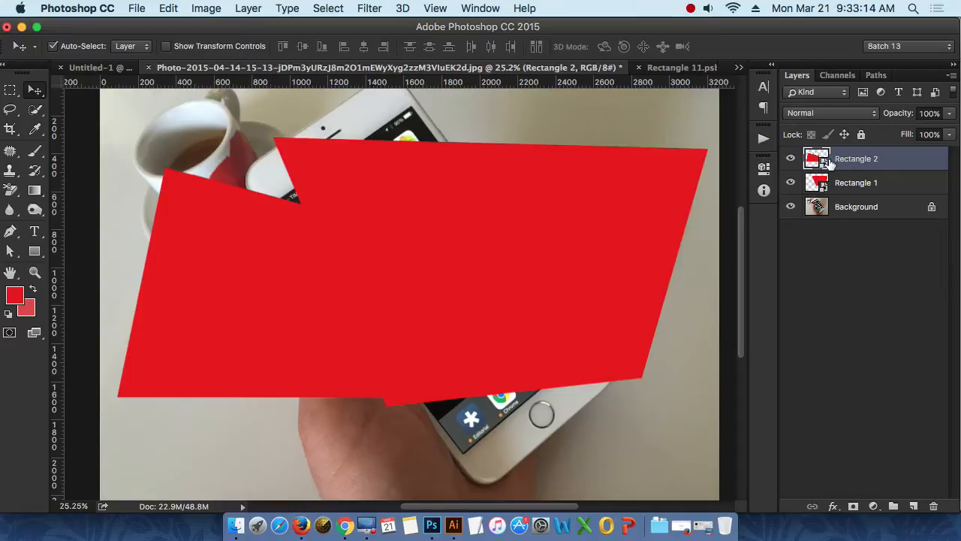
Open the contents of the Rectangle 2 smart object and compare them with the photo document and Rectangle 11.psb
double_click(826, 164)
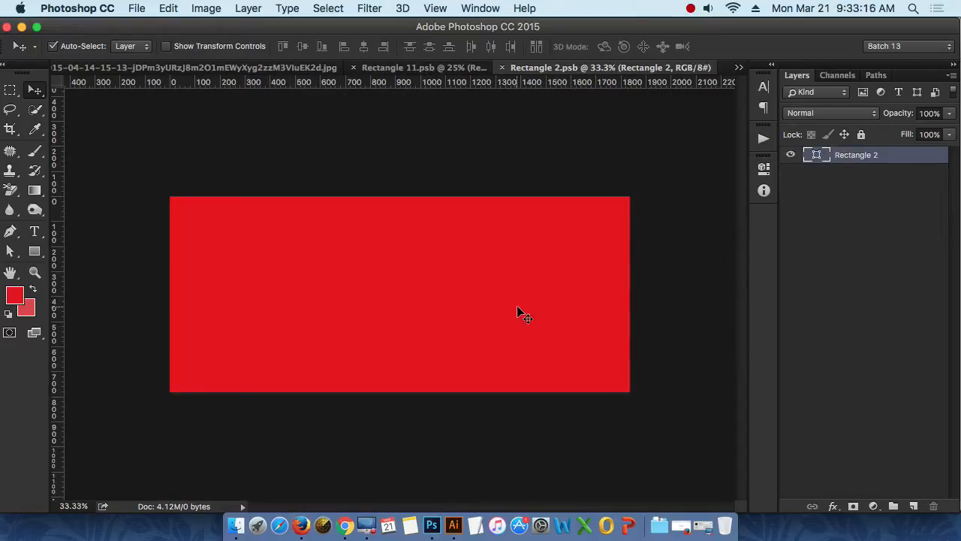
left_click(279, 69)
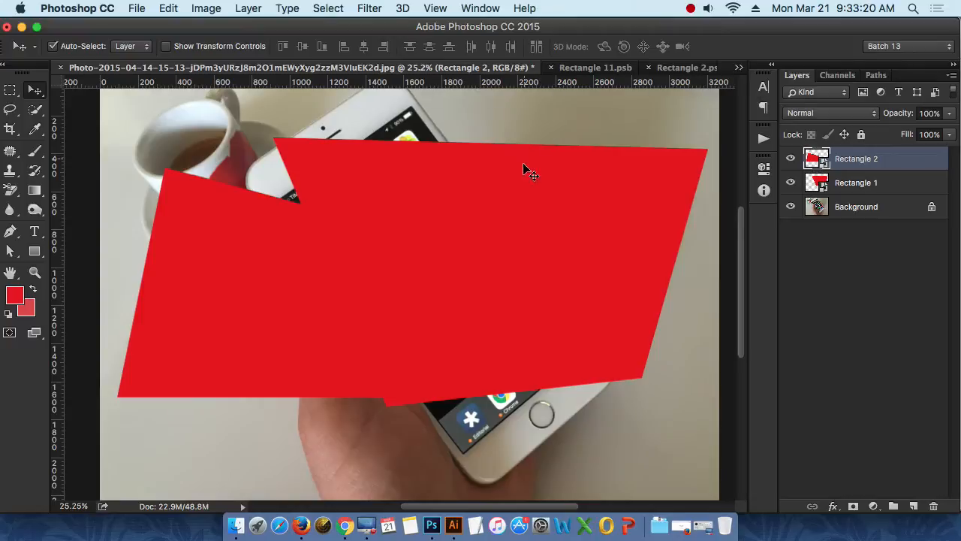
left_click(560, 67)
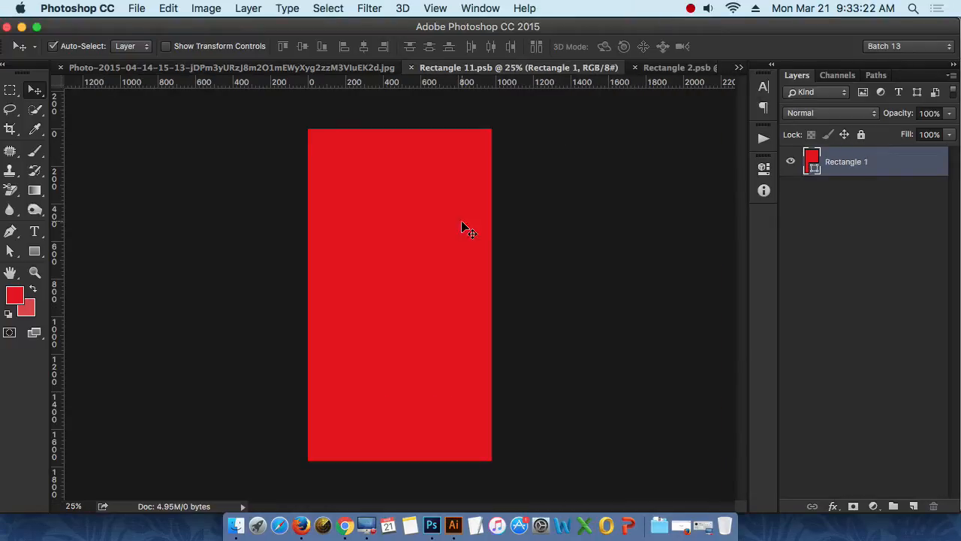
left_click(680, 69)
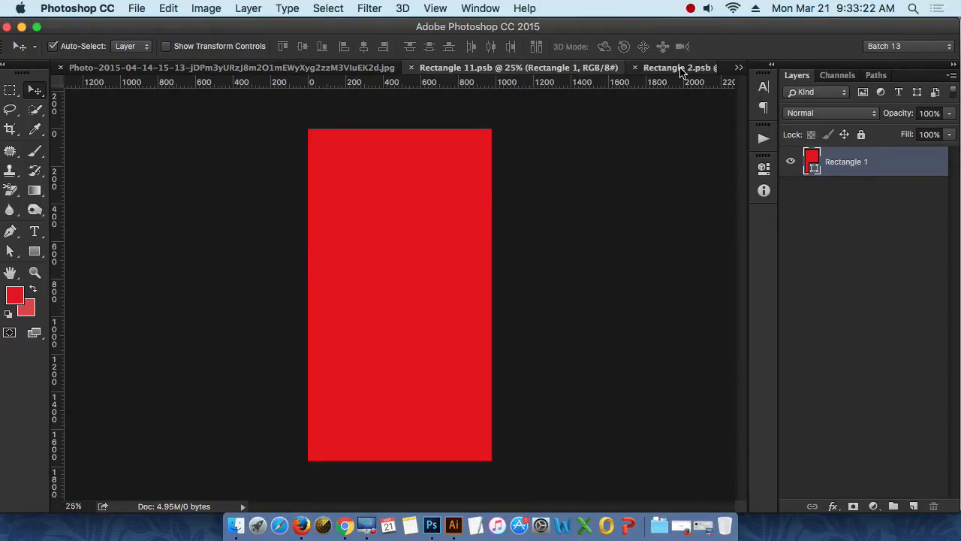